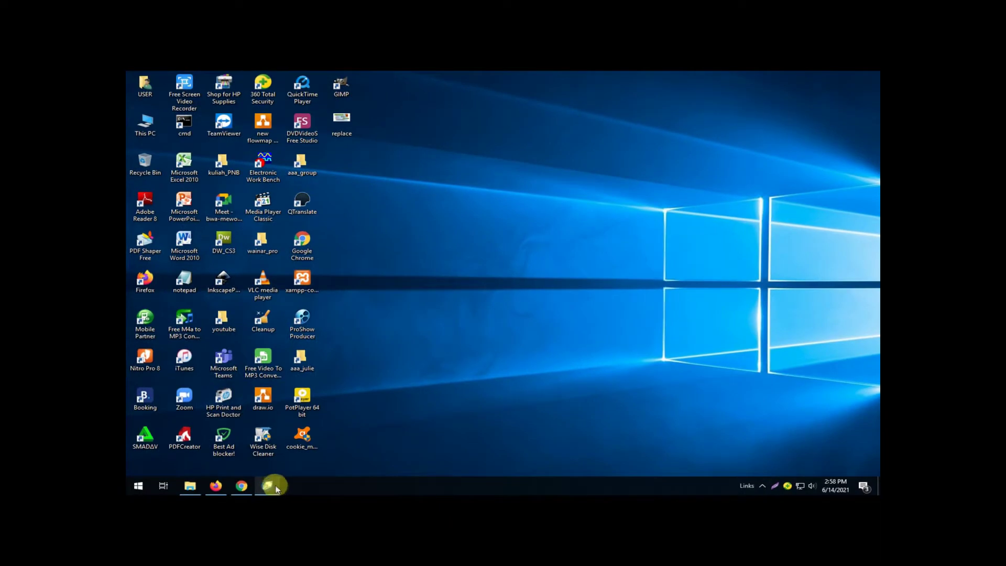
Switch to CorelDRAW, start an import and browse to the latih_corel folder inside bahan grafis > files on drive D
mouse_move(373, 562)
click(271, 486)
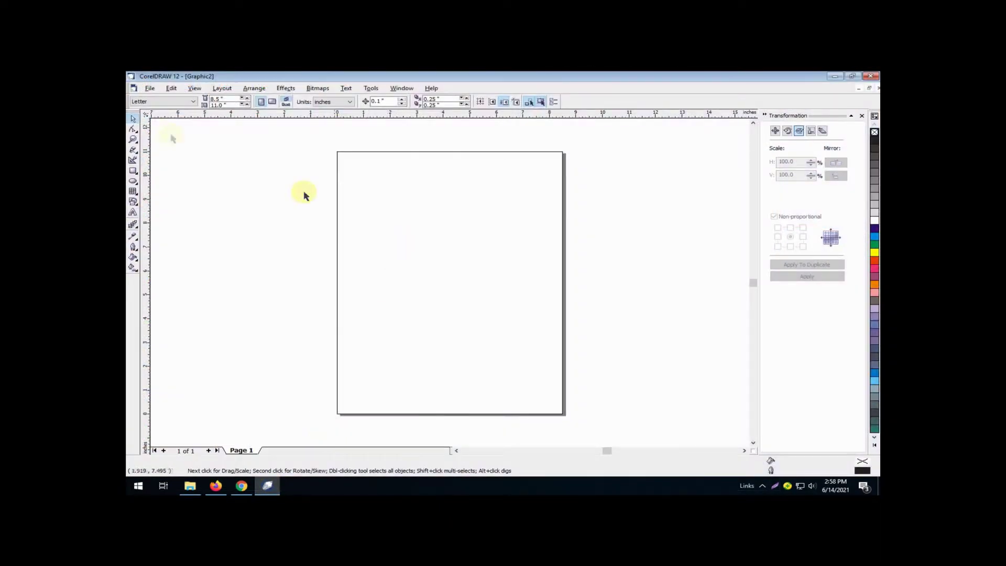
click(149, 88)
click(192, 185)
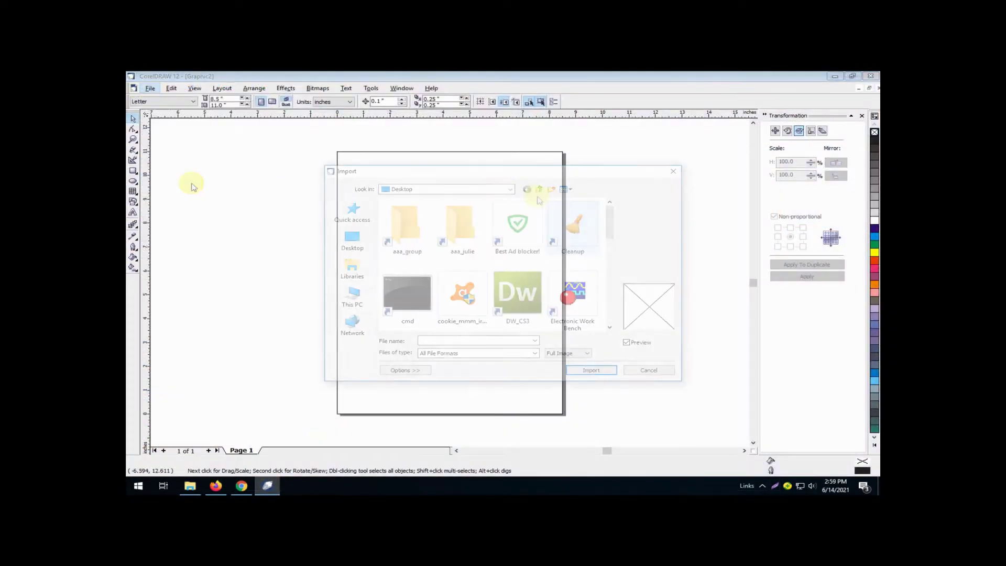
click(358, 304)
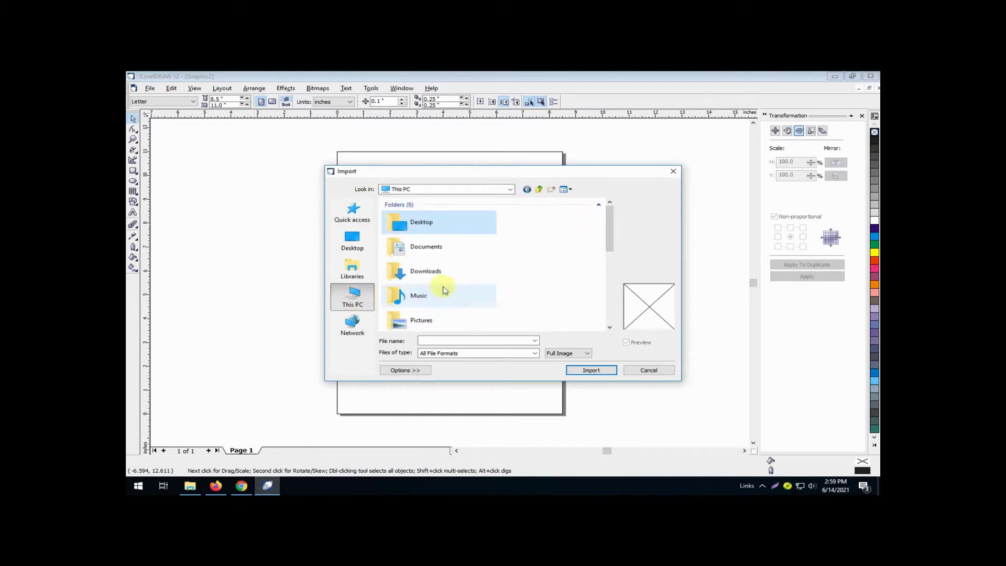
scroll(447, 236, down, 5)
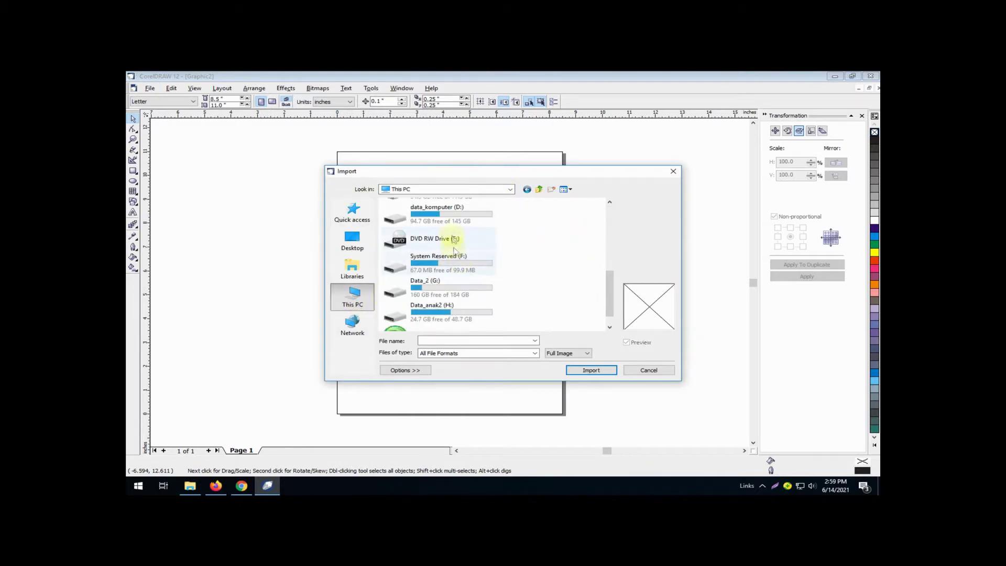
double_click(463, 218)
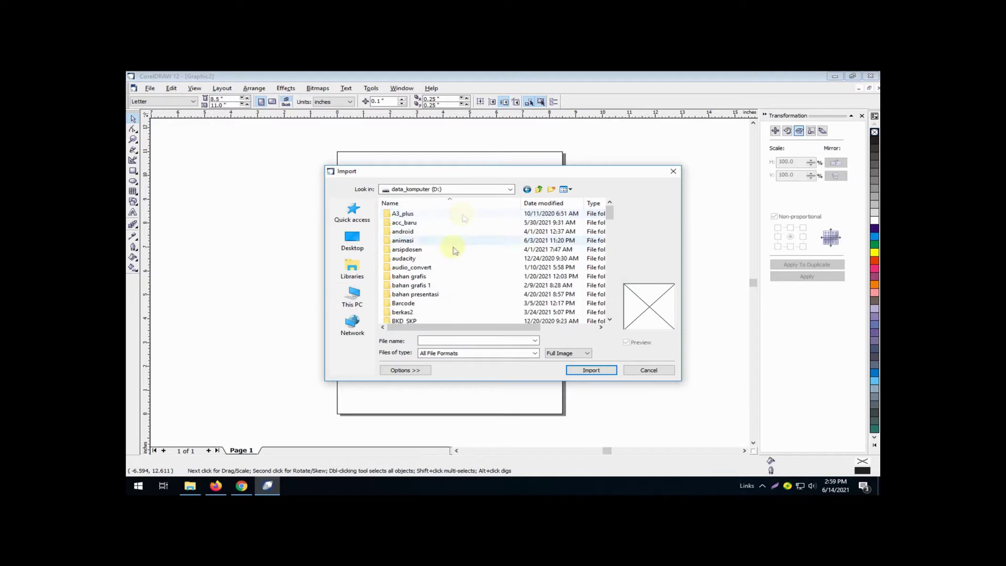
double_click(425, 278)
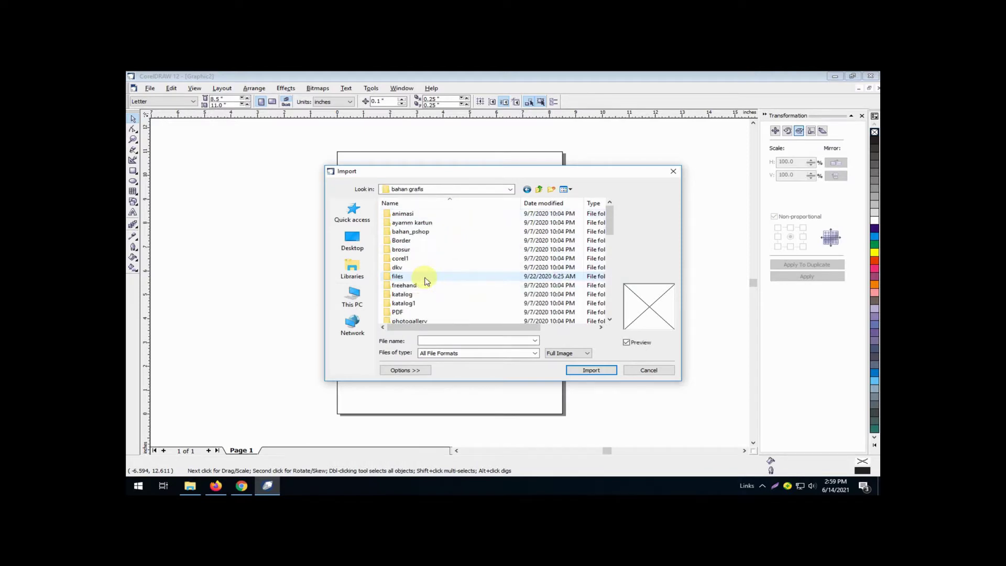
double_click(424, 278)
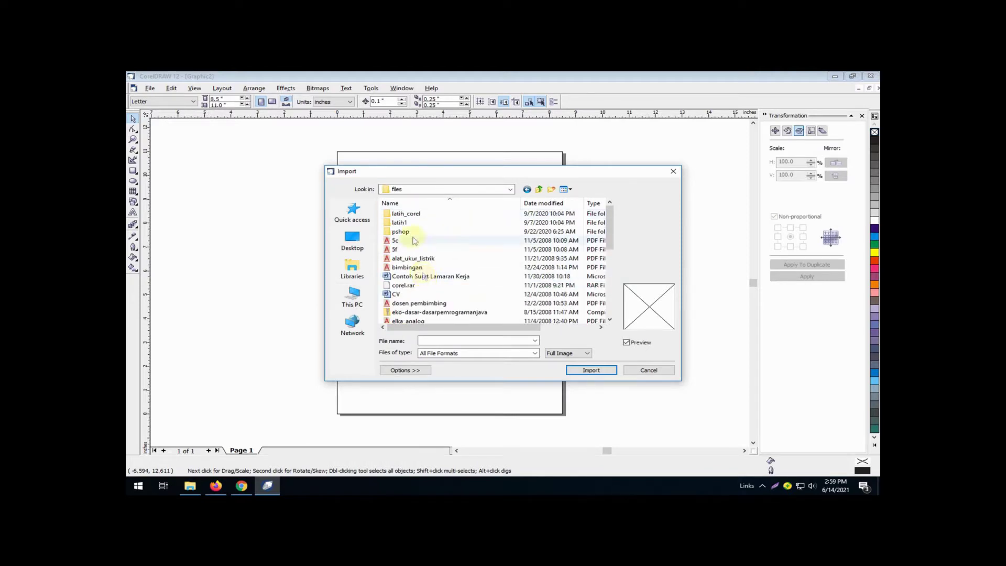
double_click(409, 214)
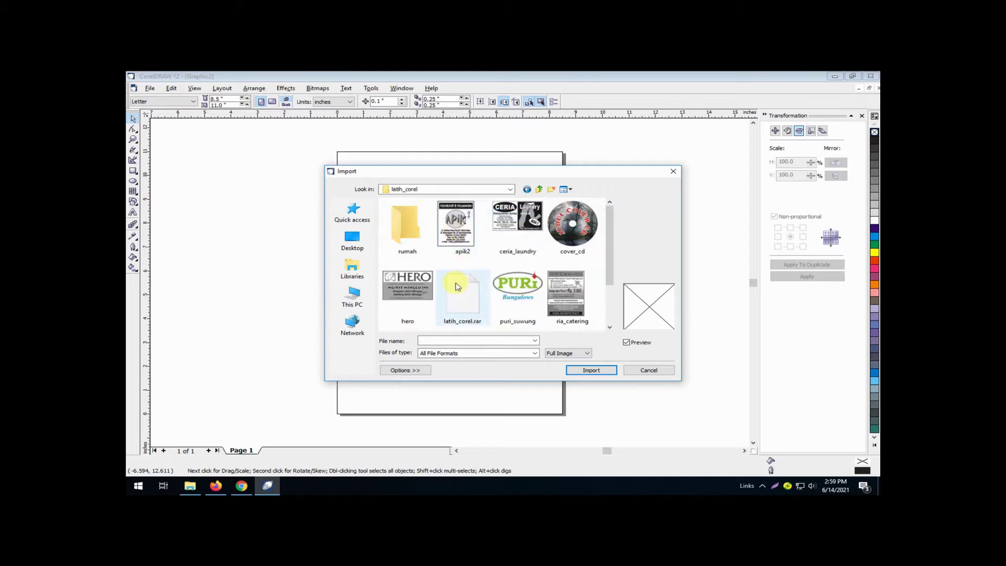
Import the puri_suwung image at its original size onto the upper part of the page and lock it
click(515, 289)
click(581, 370)
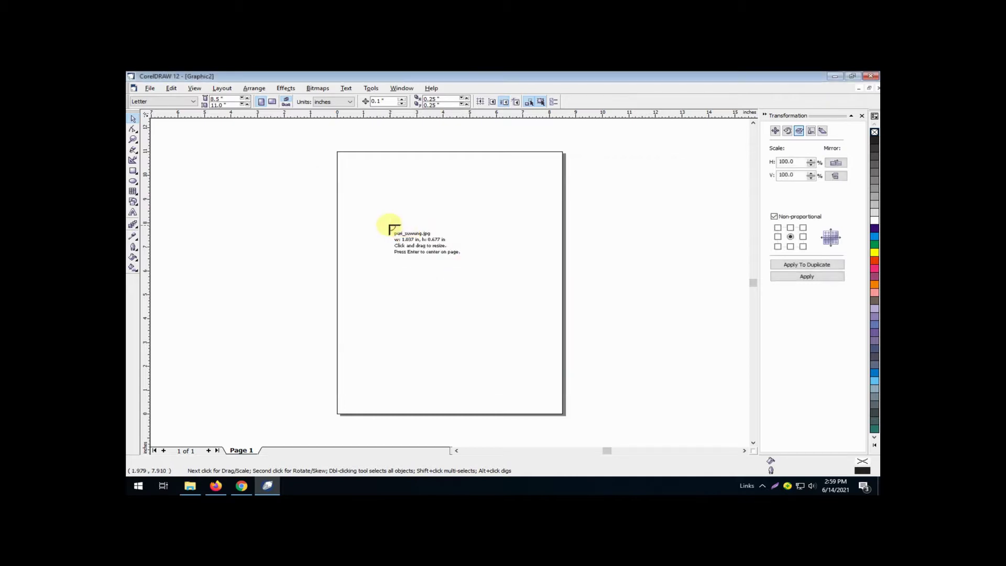
click(390, 226)
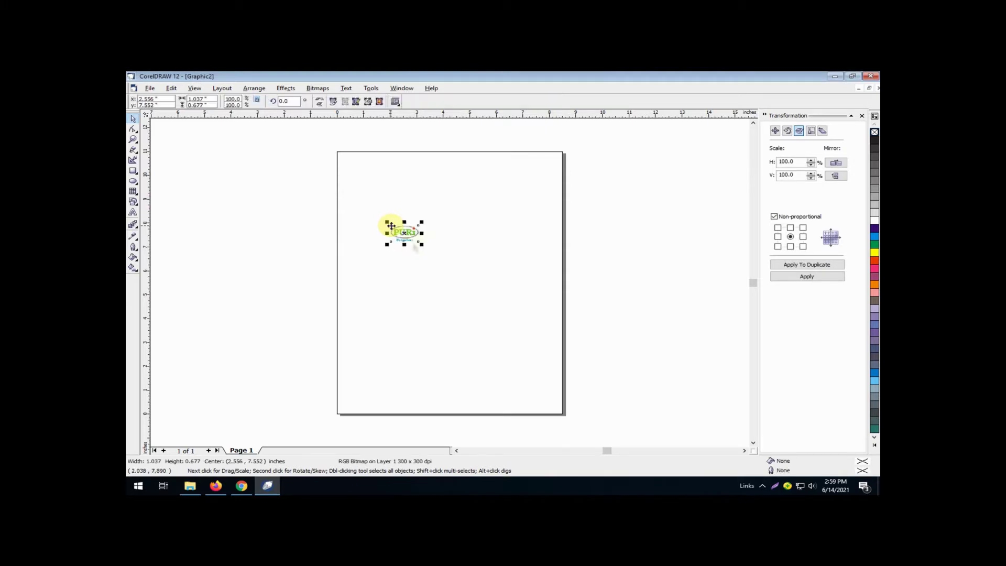
click(254, 89)
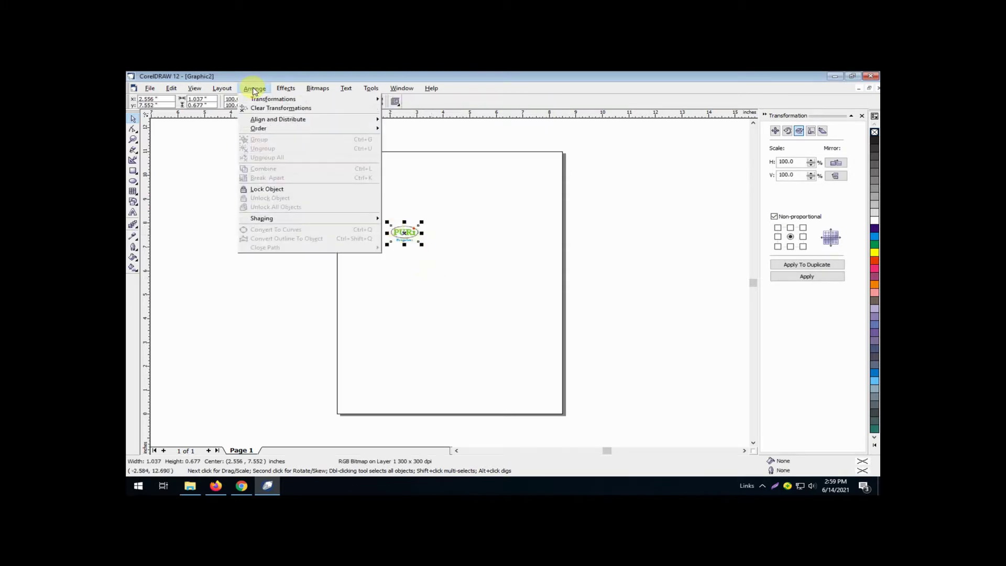
click(267, 190)
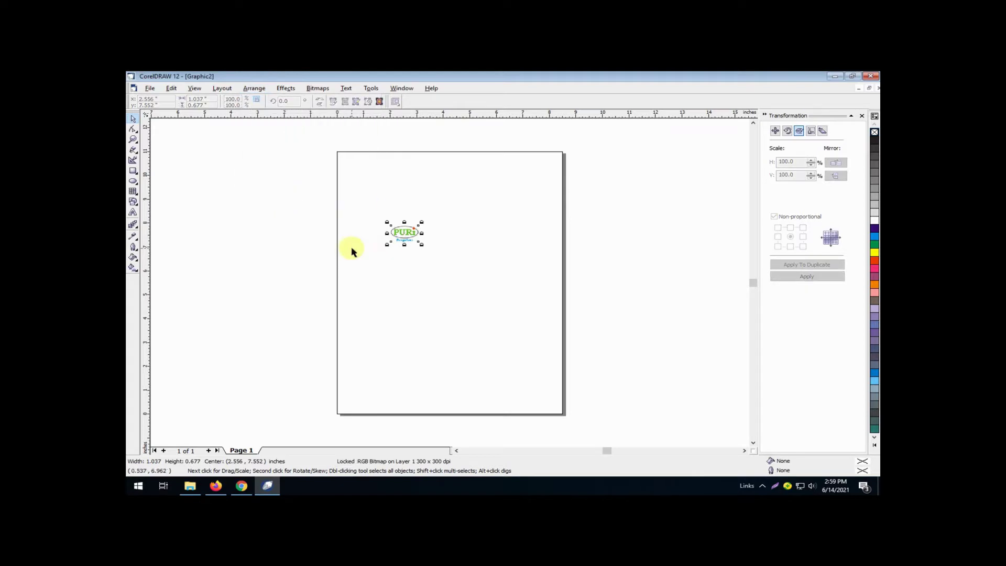
Draw an ellipse about 1.04 by 0.51 inches, fitted to the outer edge of the logo's grey ring
click(134, 140)
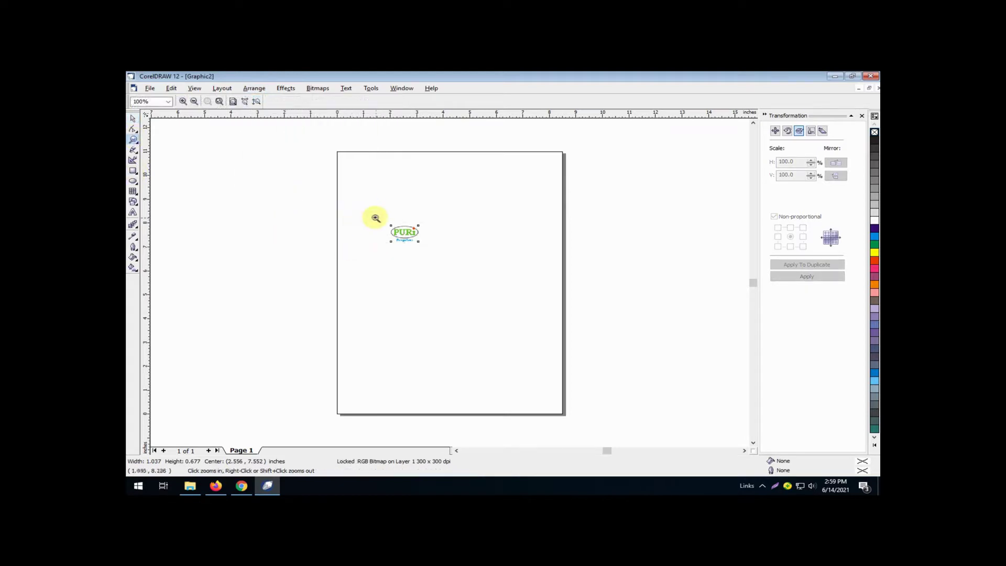
drag(376, 217, 435, 251)
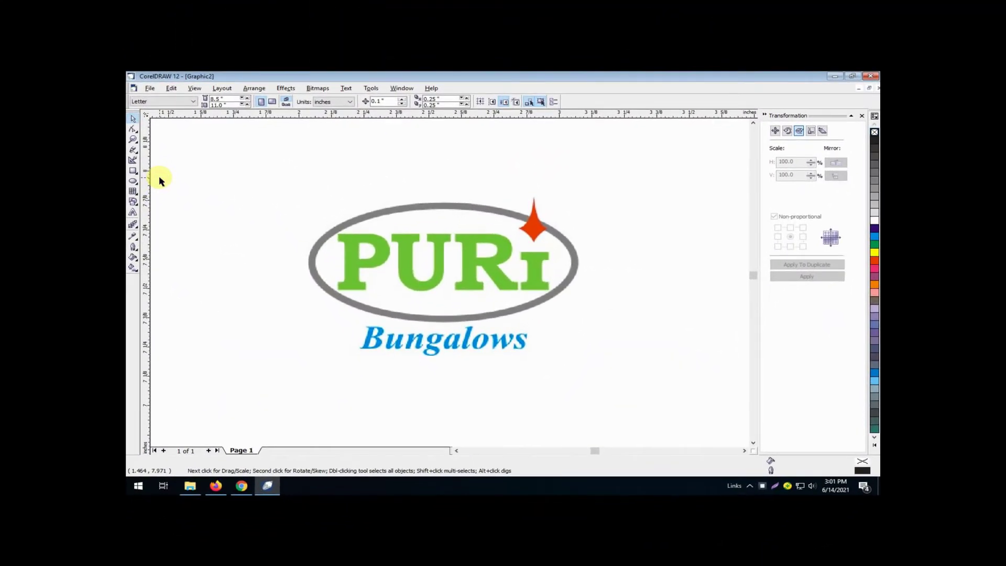
click(134, 181)
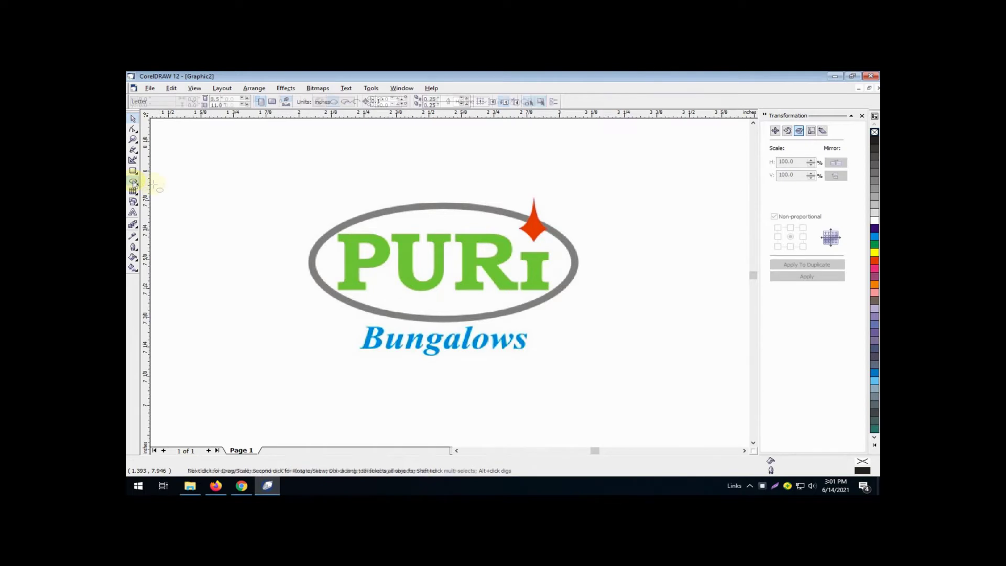
drag(299, 202, 591, 331)
drag(447, 330, 444, 325)
drag(595, 261, 582, 262)
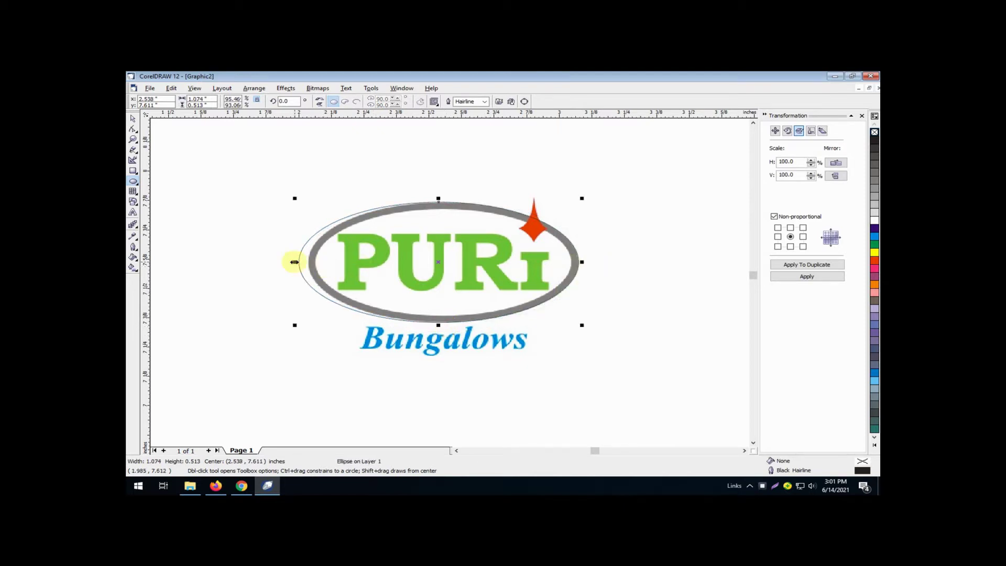
drag(298, 262, 305, 262)
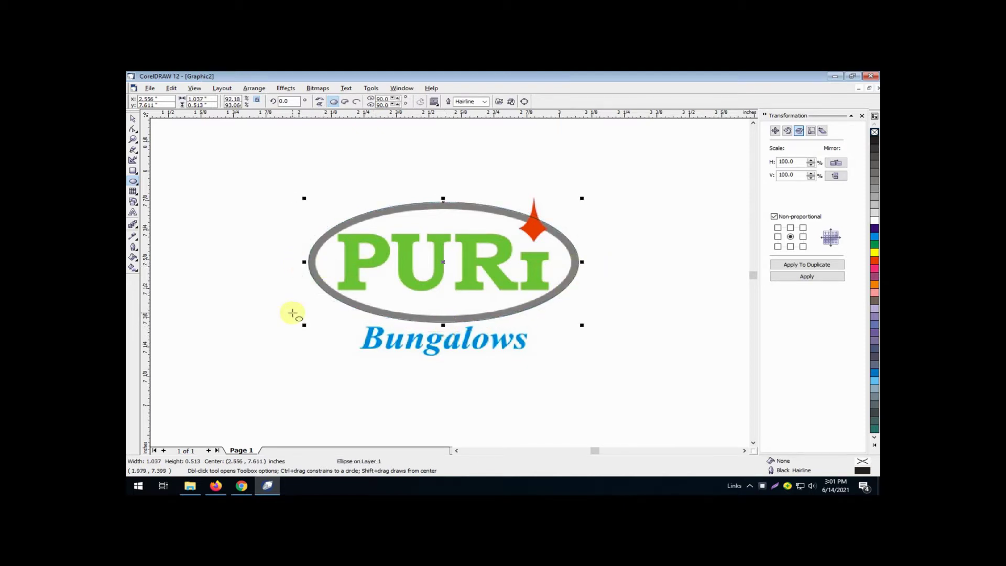
Draw a second ellipse about 0.97 by 0.45 inches, fitted to the inner edge of the grey ring
drag(226, 220, 571, 312)
drag(231, 265, 314, 265)
drag(442, 220, 442, 206)
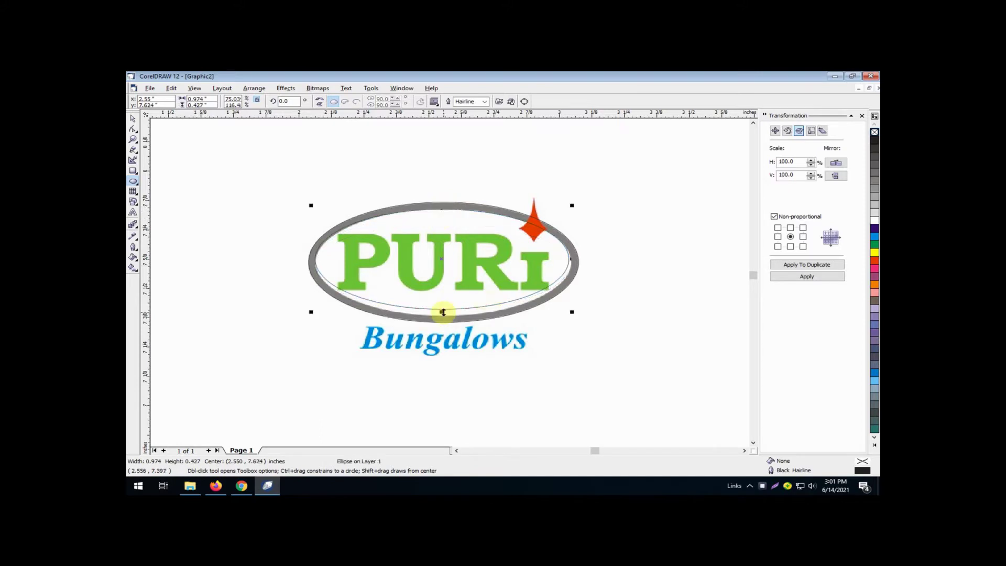
drag(441, 313, 441, 317)
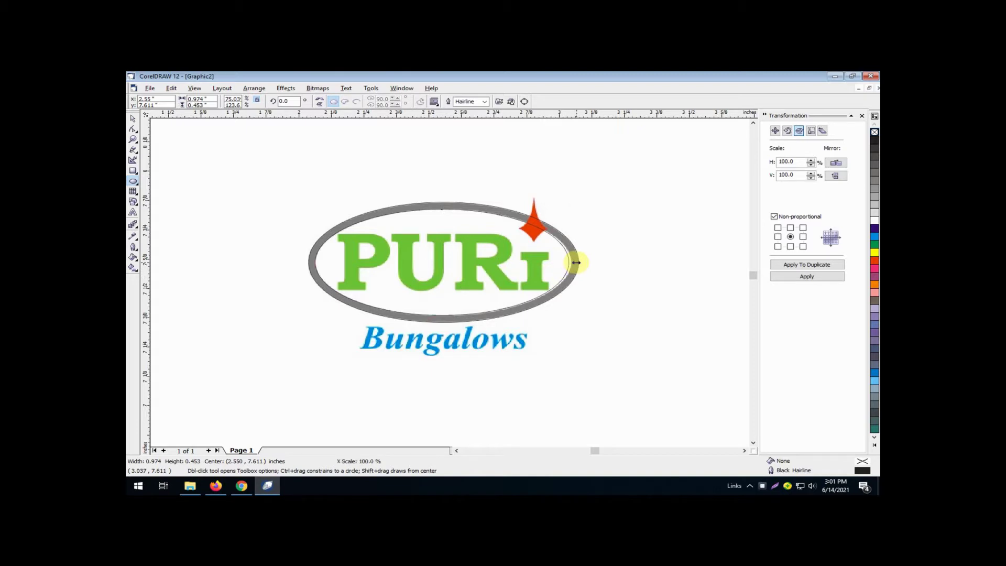
drag(576, 262, 575, 262)
Turn off Snap To Objects and widen the inner ellipse to about 0.98 inches to match the ring's inner edge
click(193, 89)
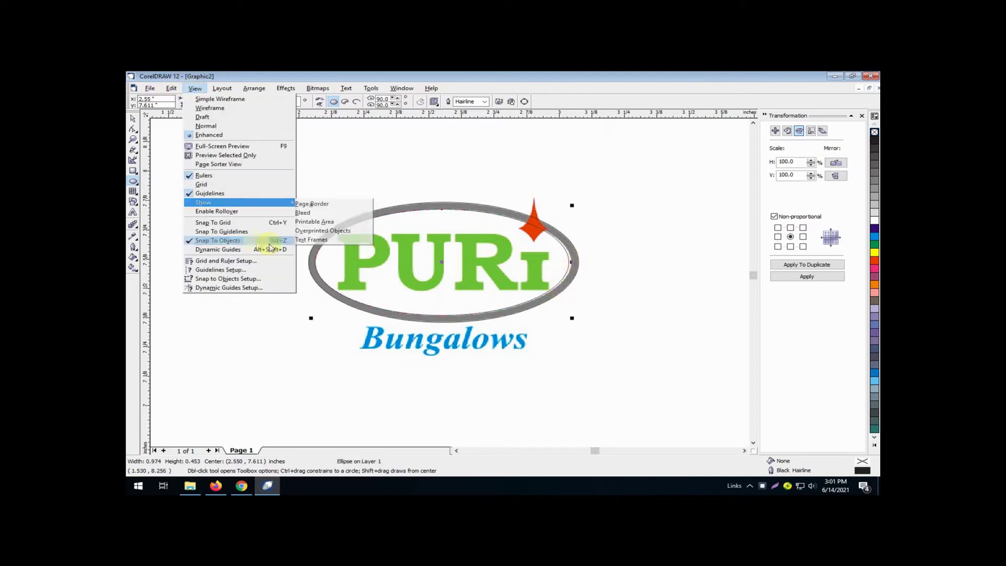
click(244, 241)
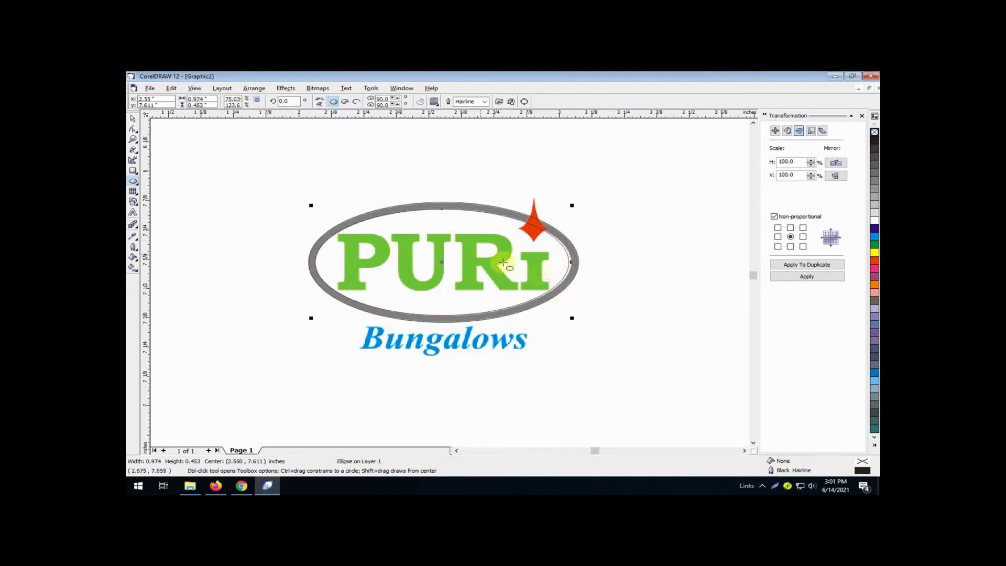
mouse_move(572, 262)
mouse_down()
mouse_move(545, 262)
mouse_move(574, 261)
mouse_up()
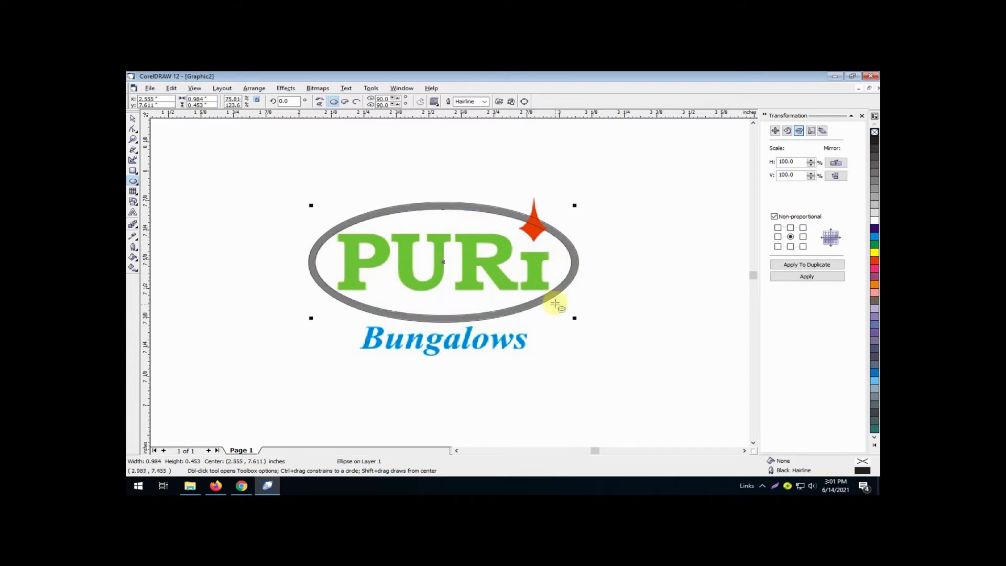
click(762, 486)
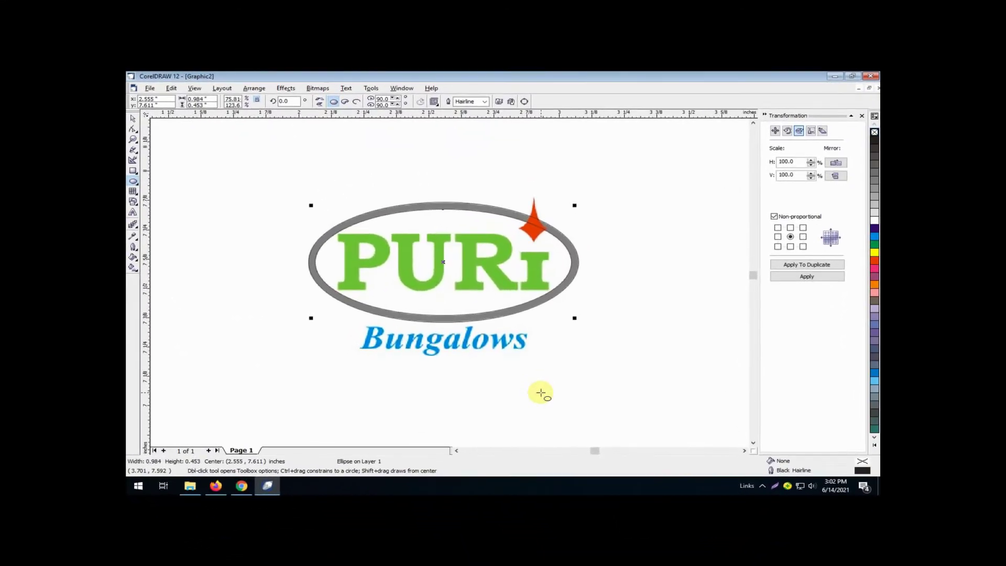
Add the artistic text "Bungalows" just below the logo's blue lettering
click(133, 214)
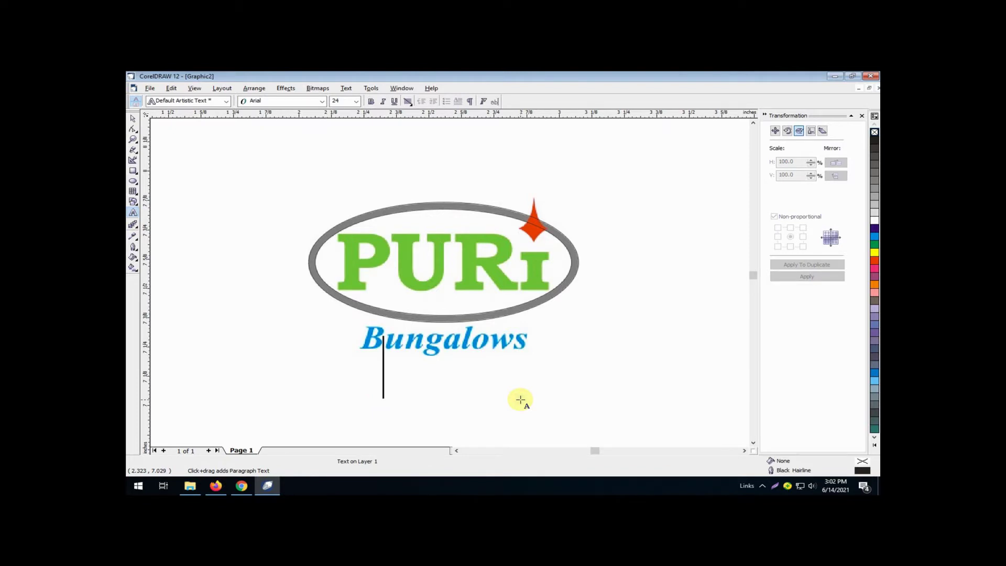
text(Bunga)
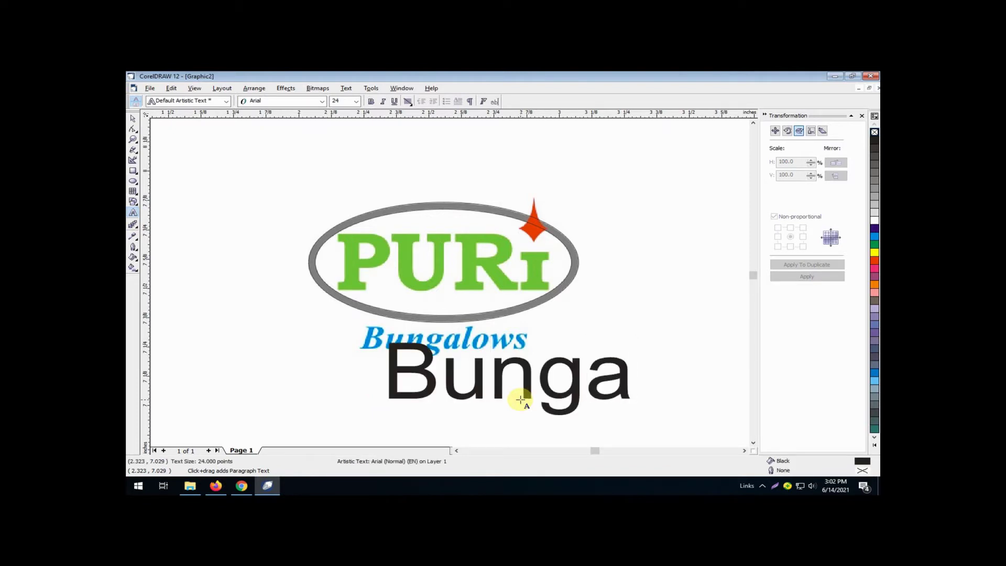
text(lows)
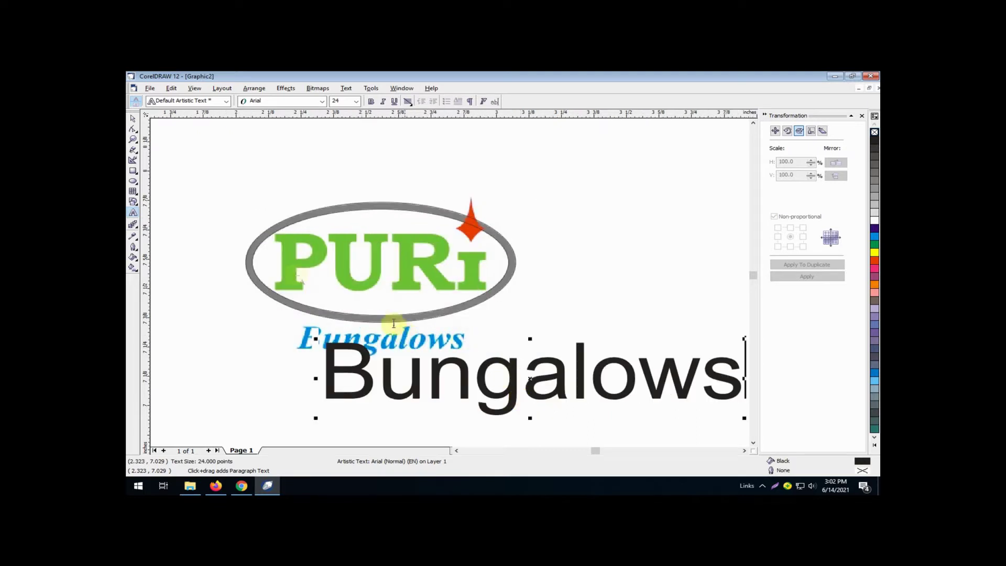
Format the Bungalows text as Times New Roman, bold italic, size 16
click(134, 120)
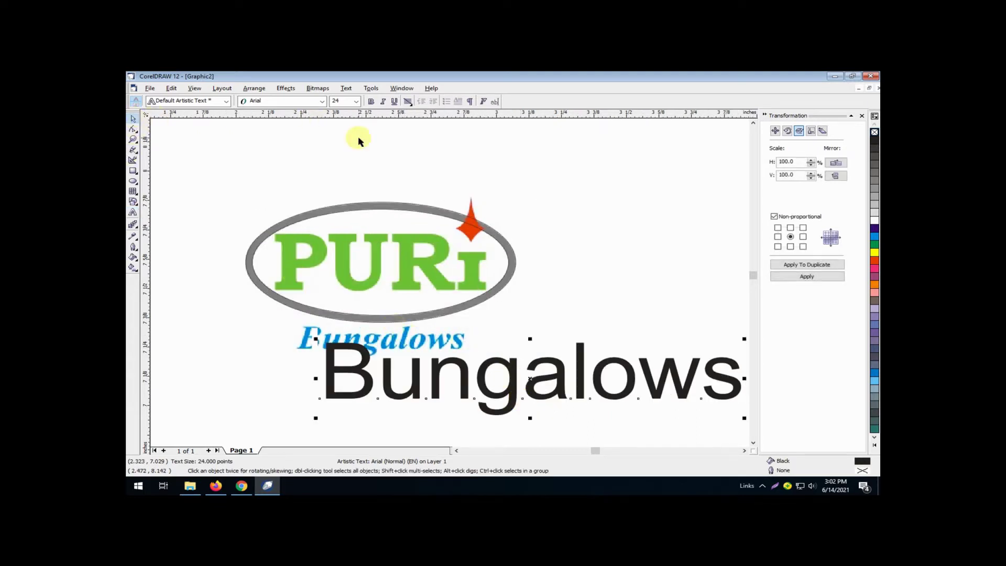
click(371, 102)
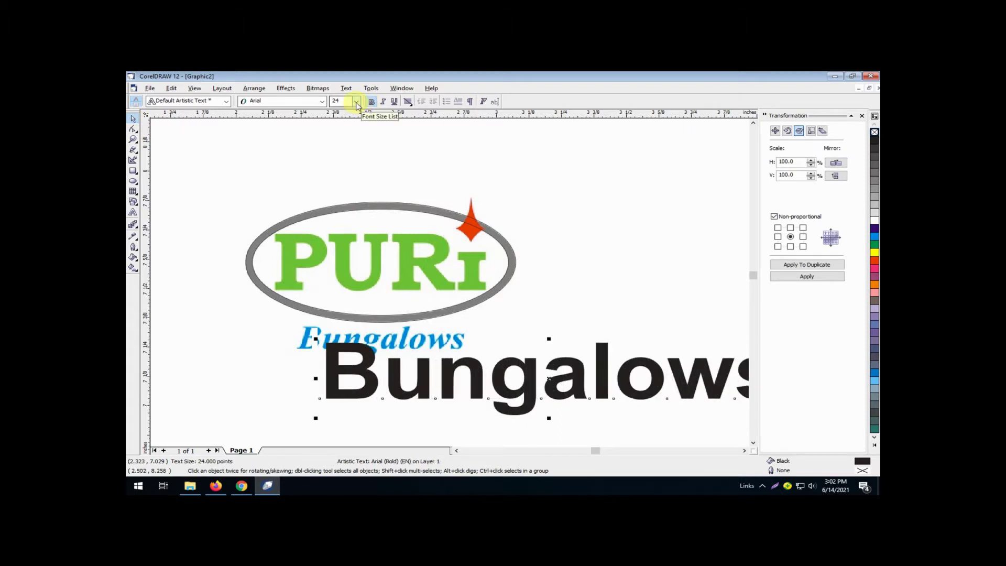
click(321, 101)
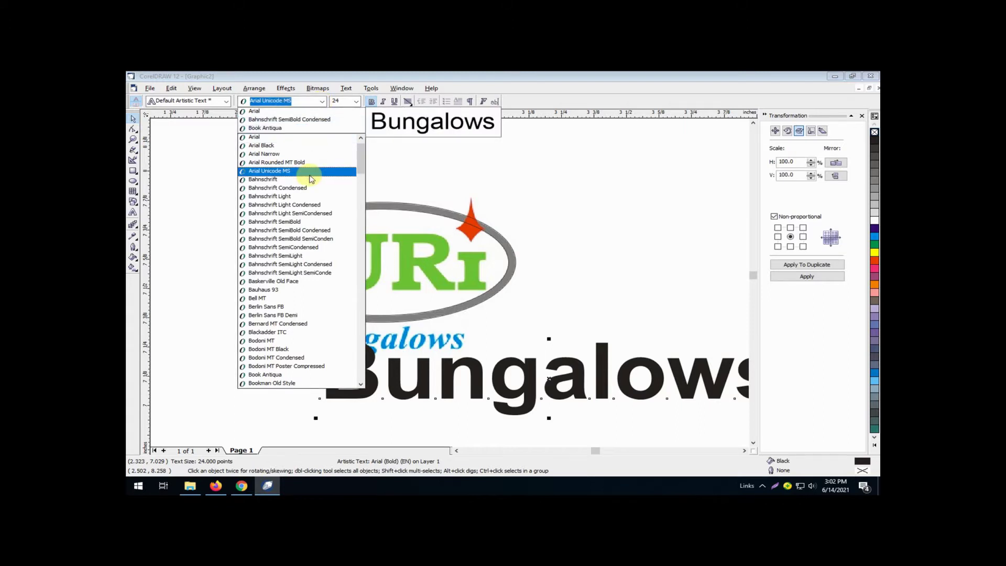
text(Times New Roman)
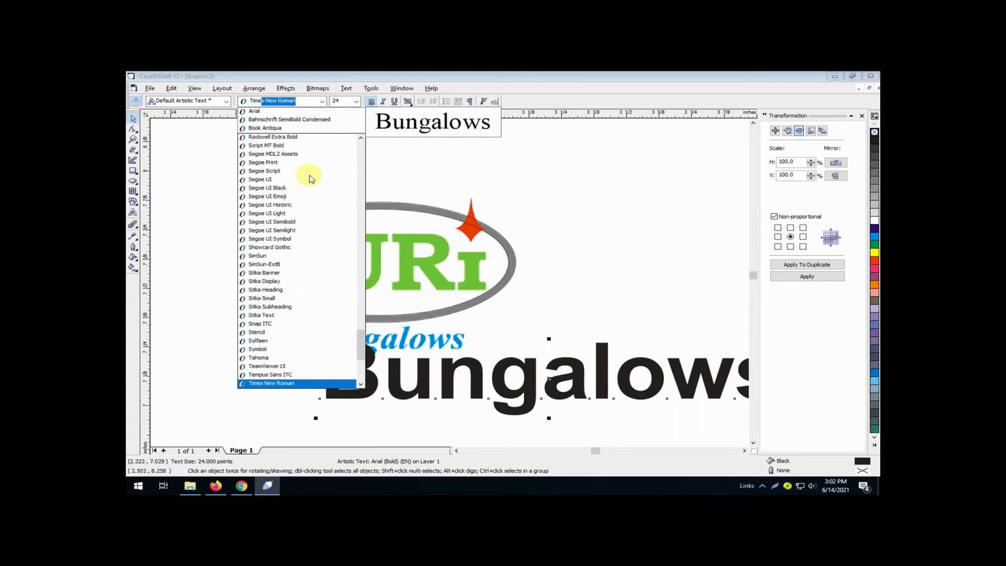
click(286, 383)
click(383, 101)
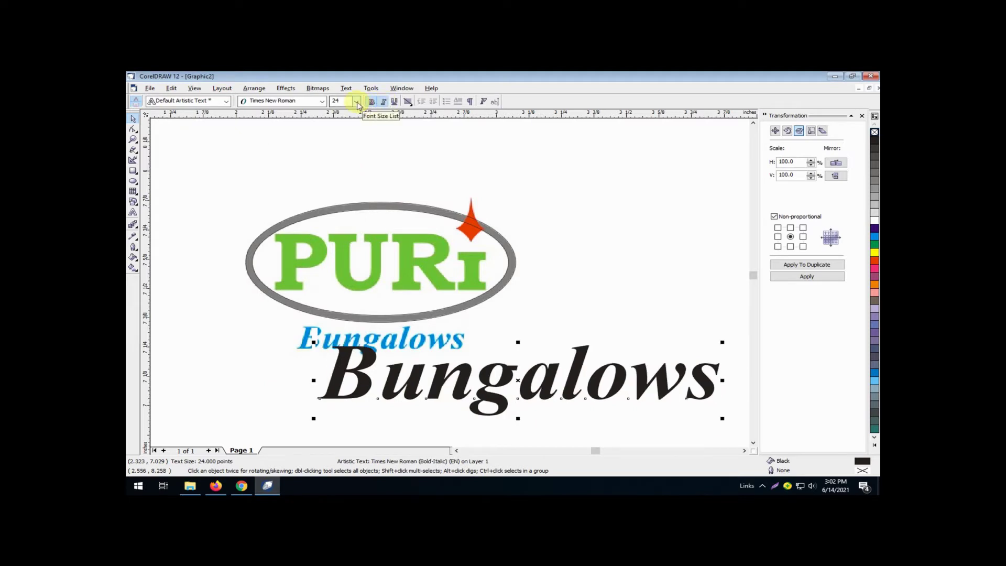
click(357, 102)
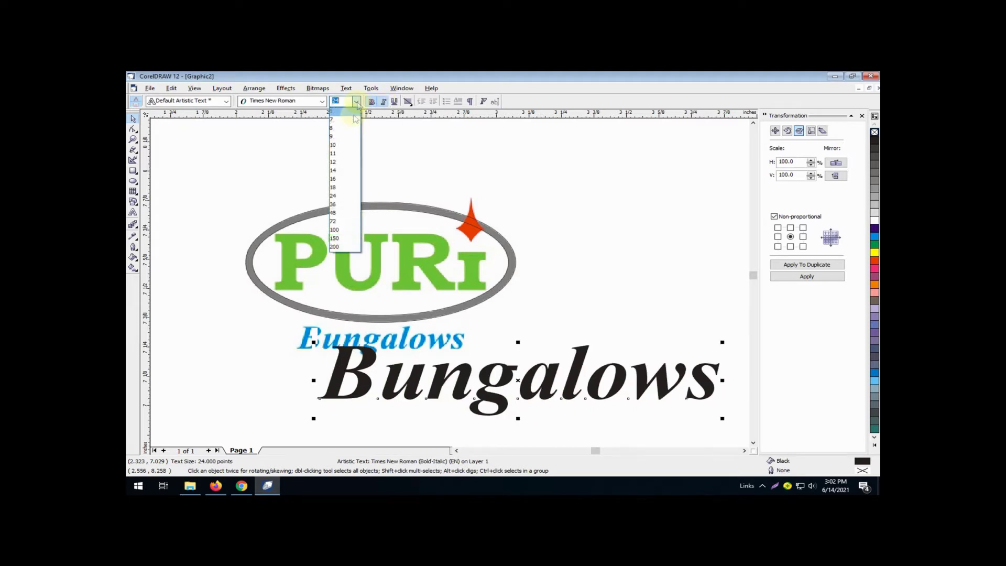
click(341, 184)
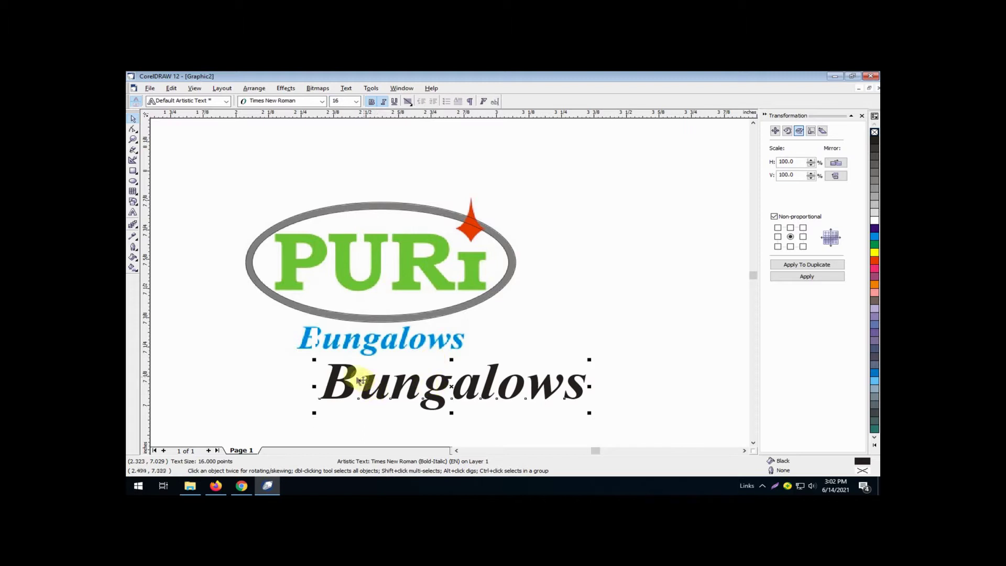
Move the Bungalows text onto the logo's blue lettering and scale it down to about 10.3 points to match
drag(354, 376, 329, 336)
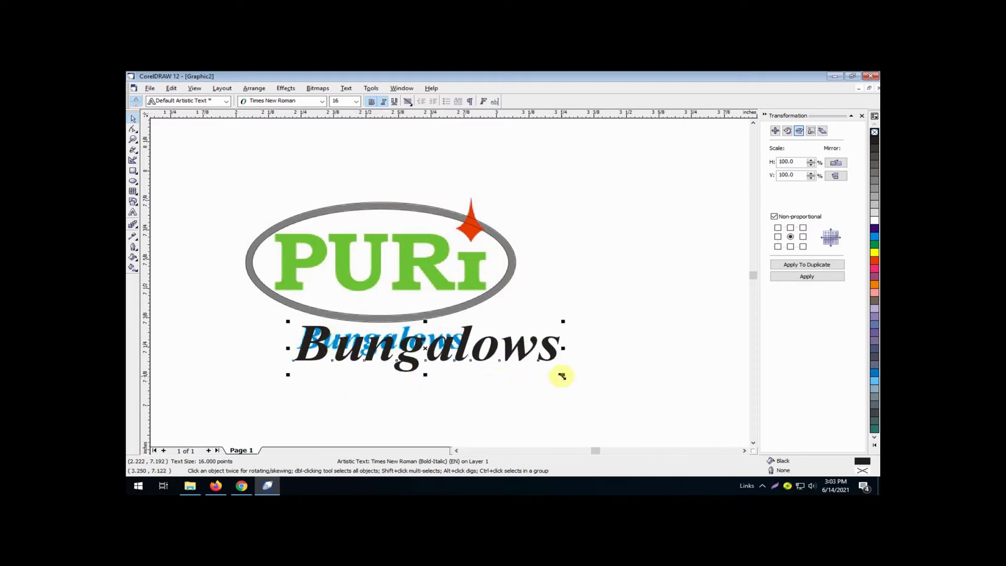
drag(561, 375, 492, 361)
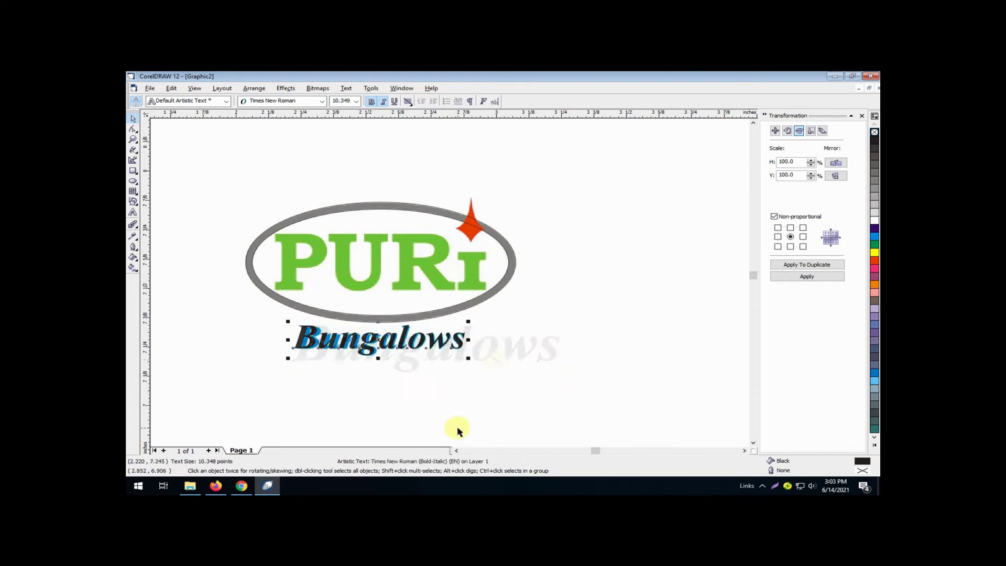
click(501, 393)
click(762, 485)
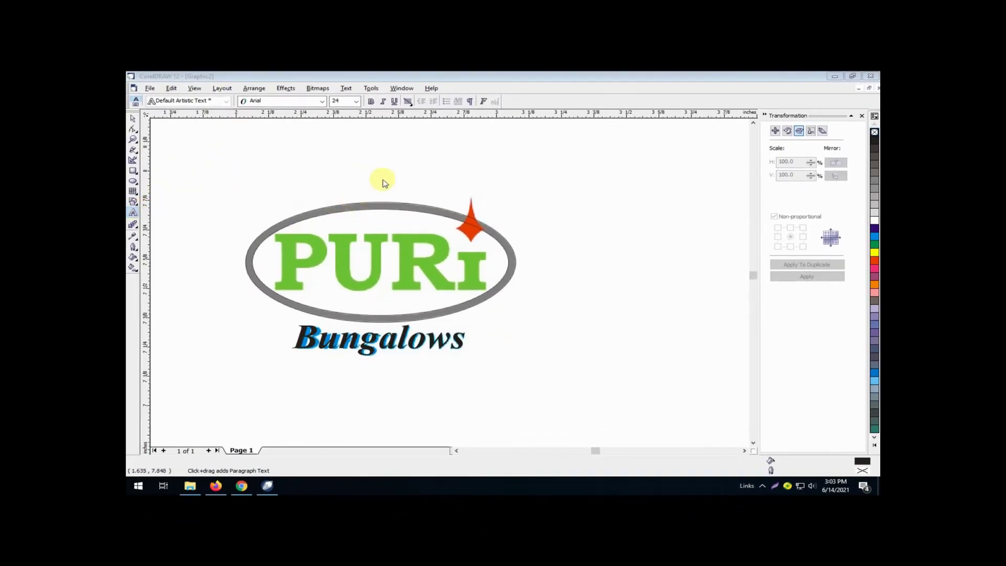
Add the artistic text "PUR" above the oval and a separate letter "I" in the empty area beside the logo
click(313, 170)
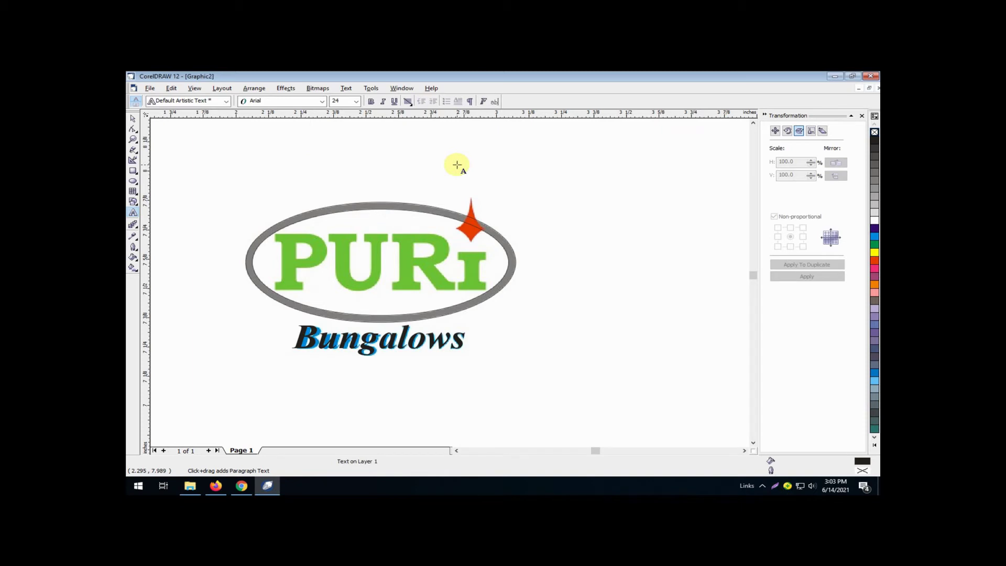
text(PUR)
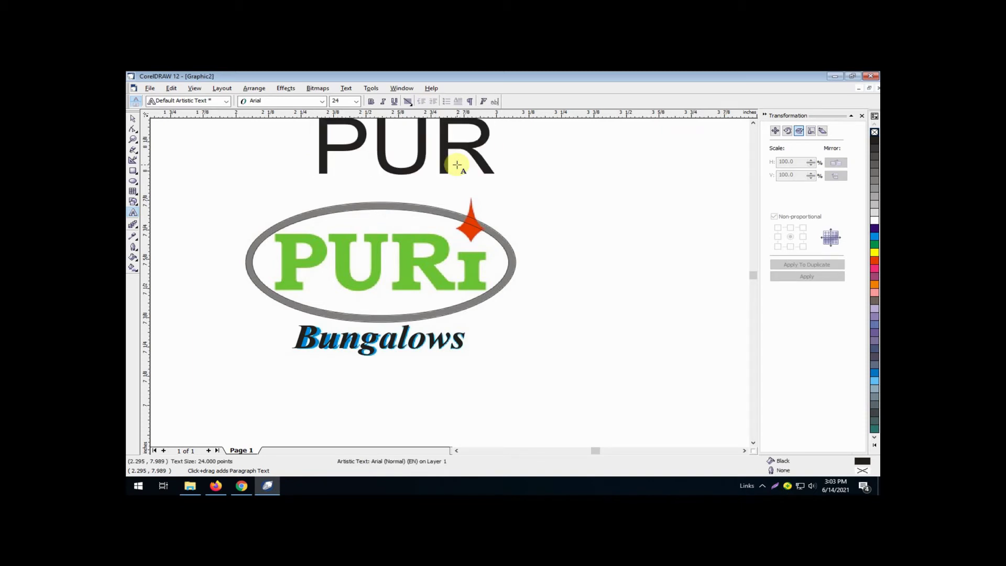
key(Escape)
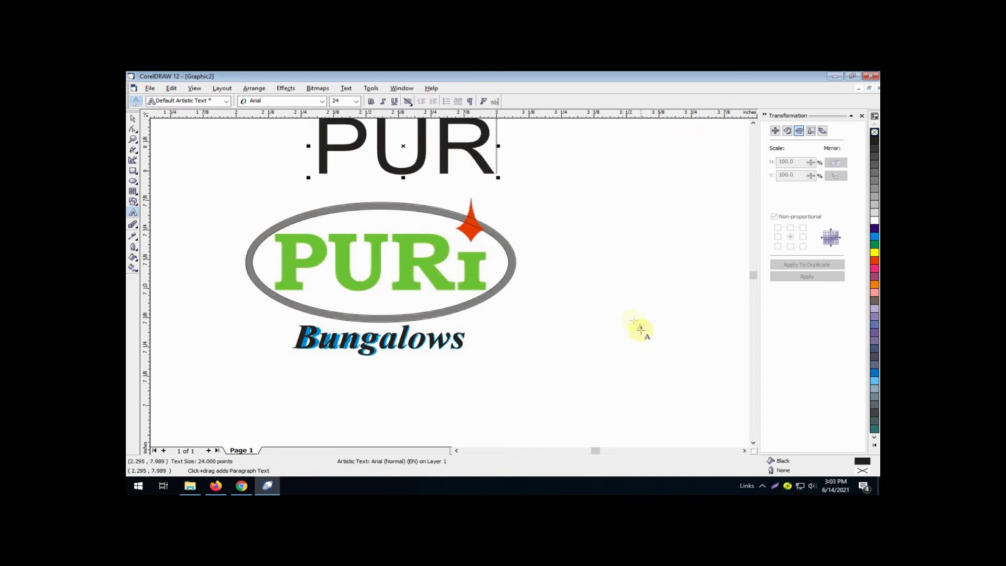
click(603, 361)
text(I)
click(133, 118)
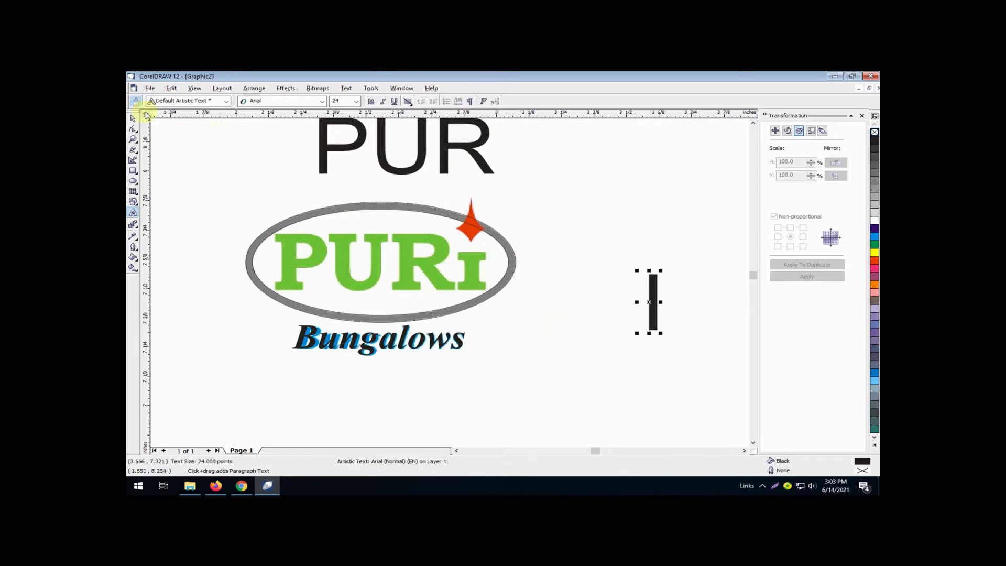
Format the letter I as bold Bookman Old Style and fit it over the logo's green i at about 16.4 points
click(320, 101)
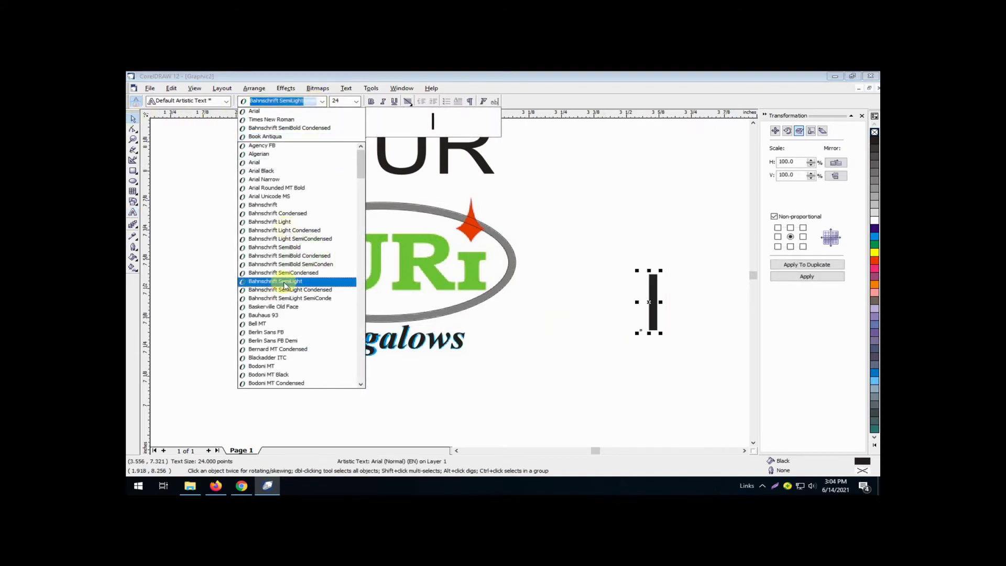
text(Book Antiqua)
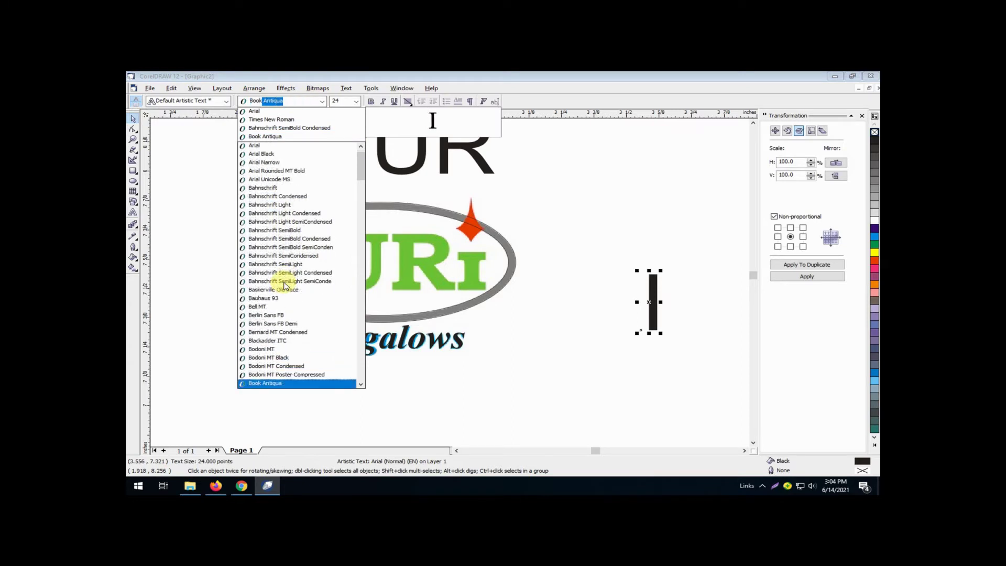
click(360, 384)
click(335, 383)
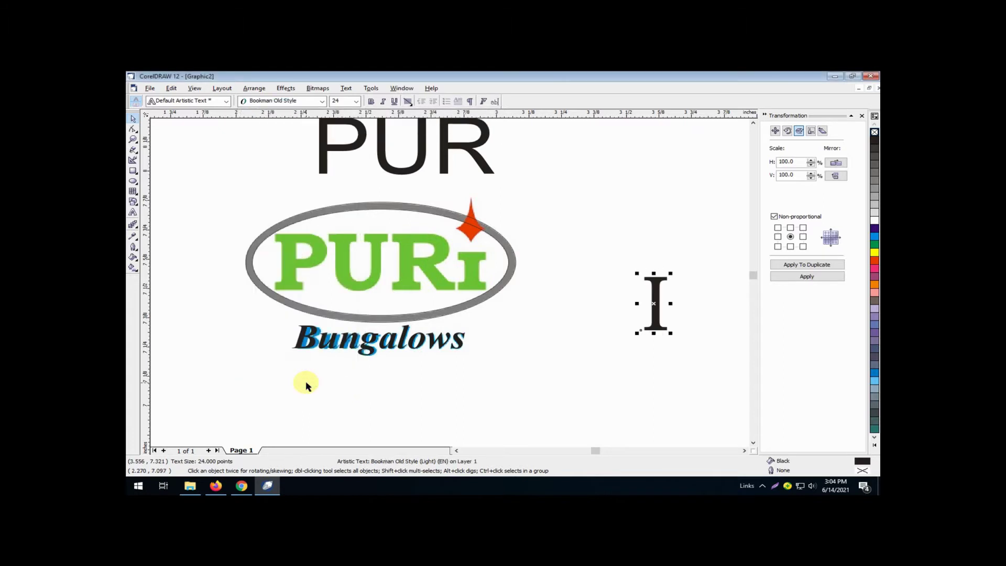
click(372, 101)
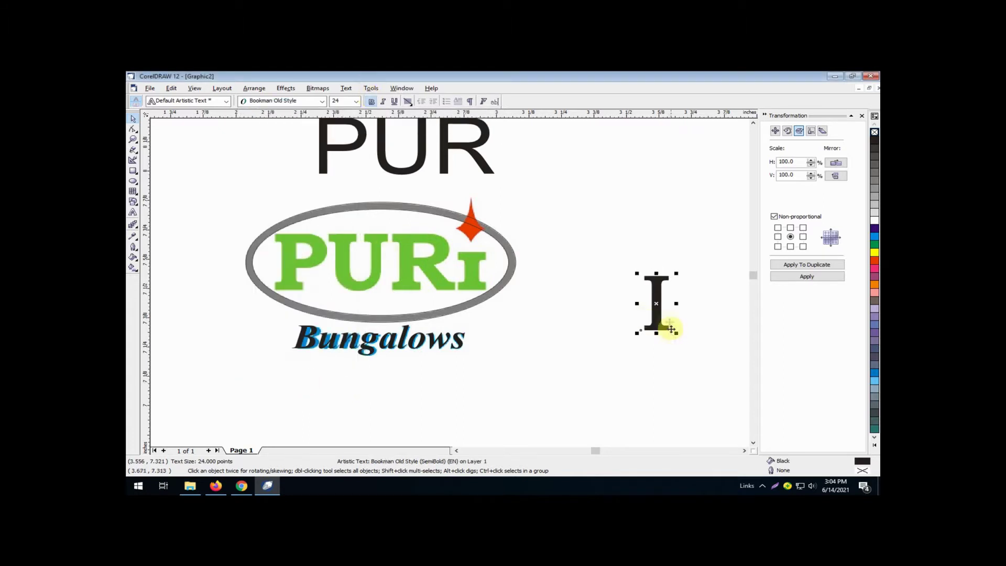
drag(649, 300, 470, 251)
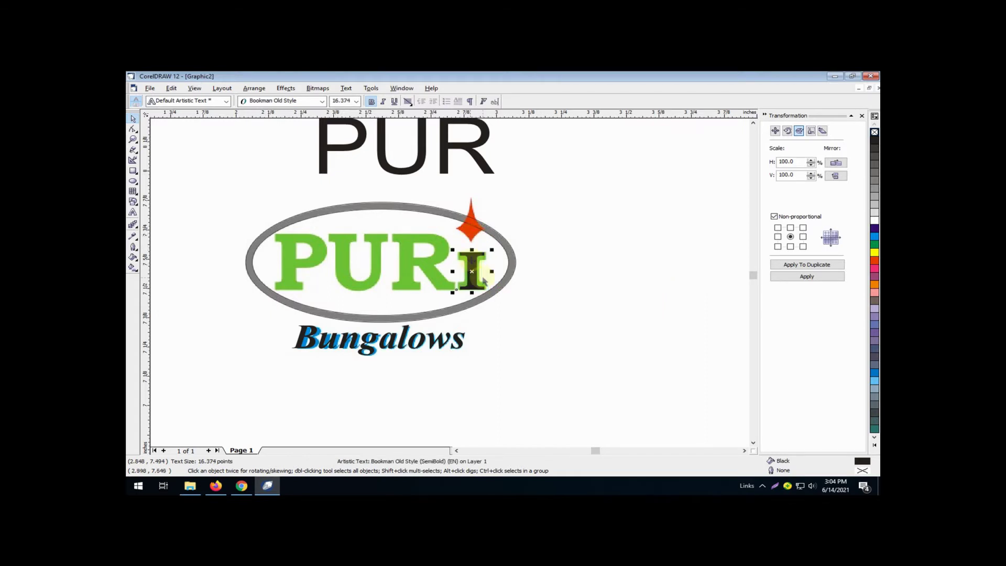
Format the PUR text as bold Bookman Old Style
click(447, 166)
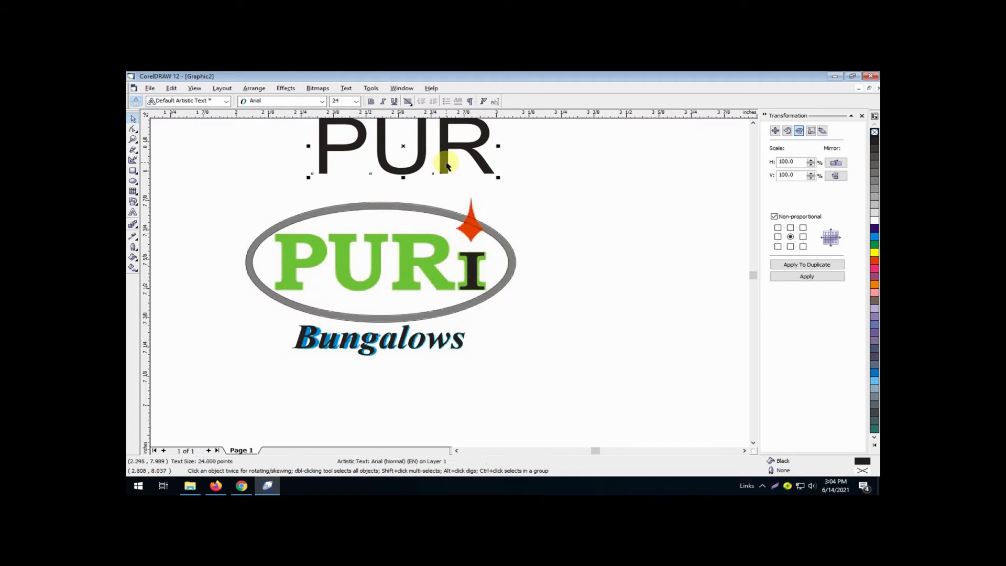
click(370, 102)
click(323, 101)
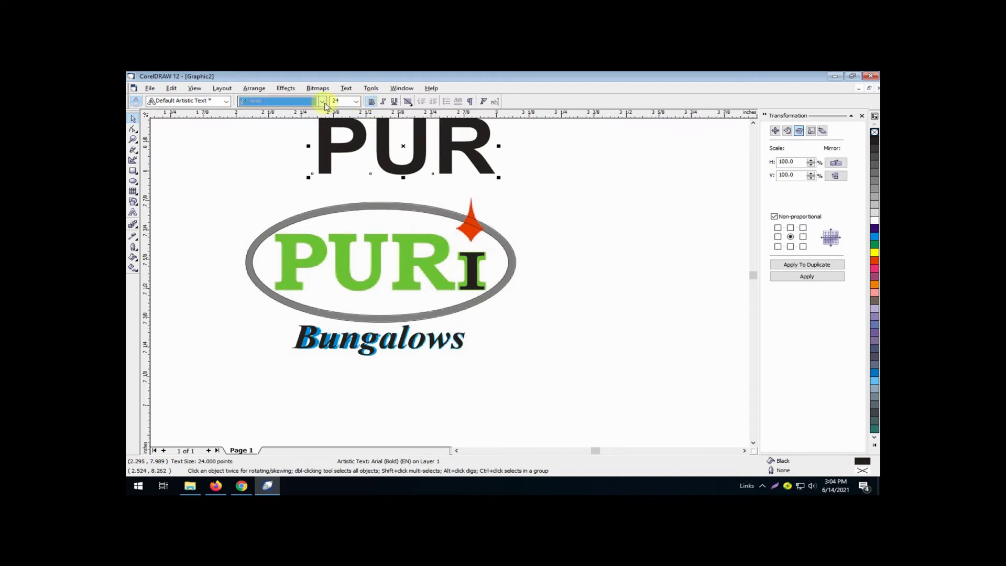
click(316, 120)
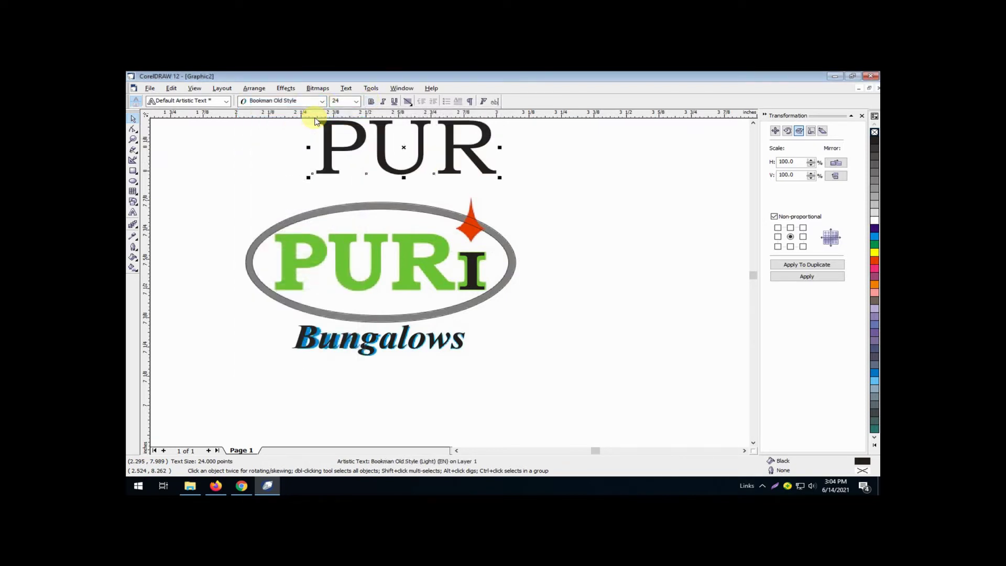
click(372, 102)
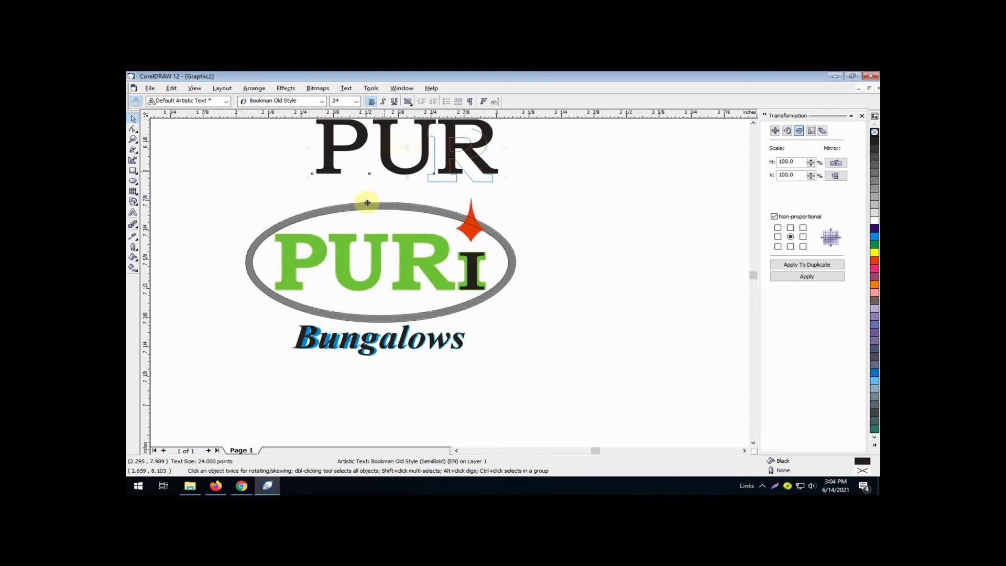
Place the PUR text over the logo's green letters and stretch it to match them, at about 25 points
drag(369, 260, 366, 260)
drag(463, 260, 459, 260)
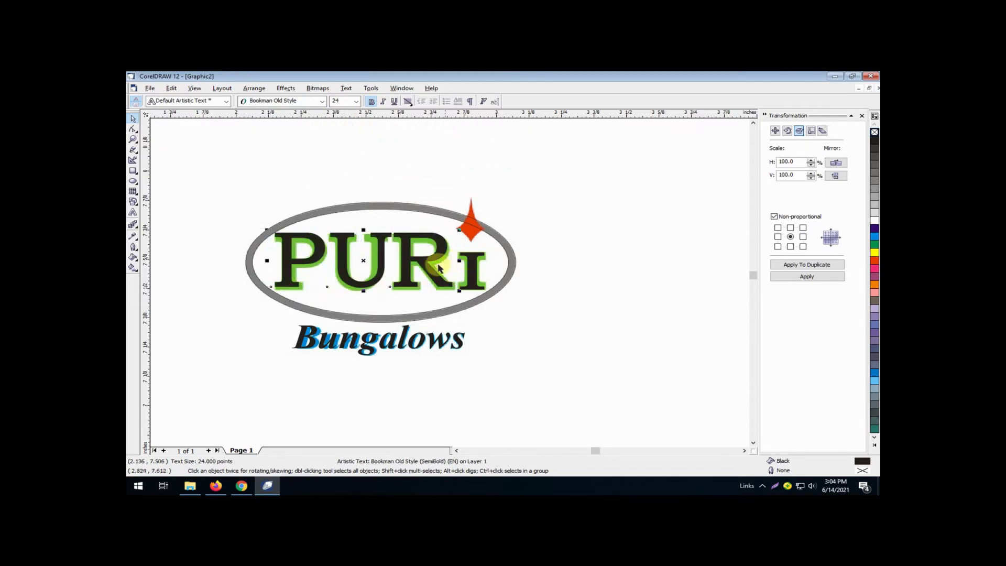
drag(363, 290, 363, 293)
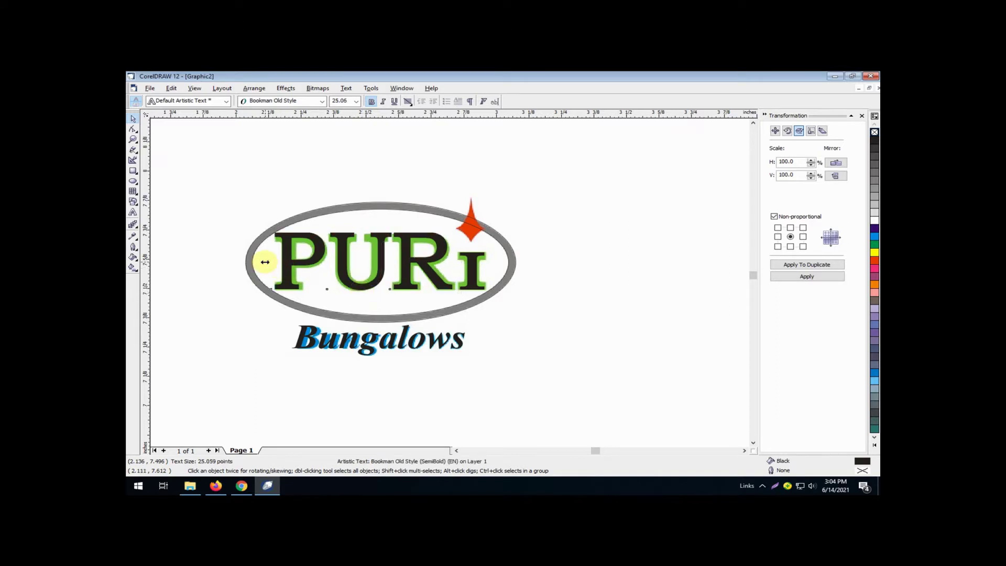
drag(265, 261, 267, 262)
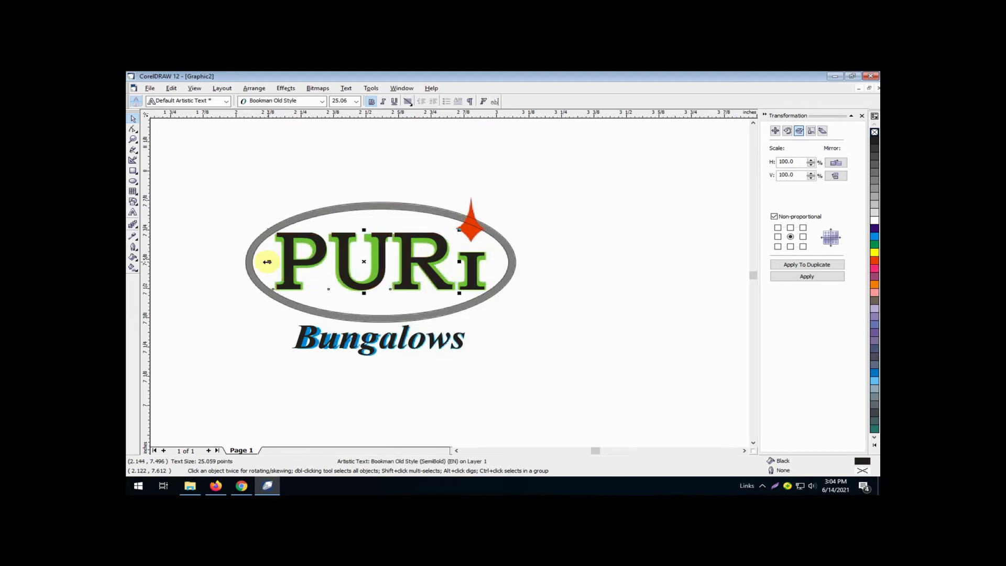
click(263, 186)
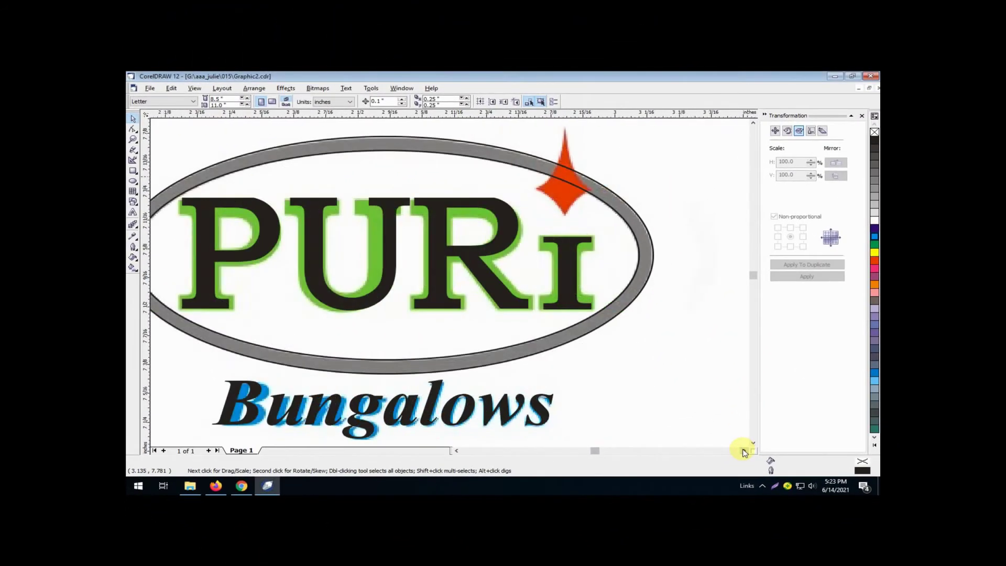
Trace the red star with the Bezier tool as a closed four-sided outline through its four tips
click(743, 450)
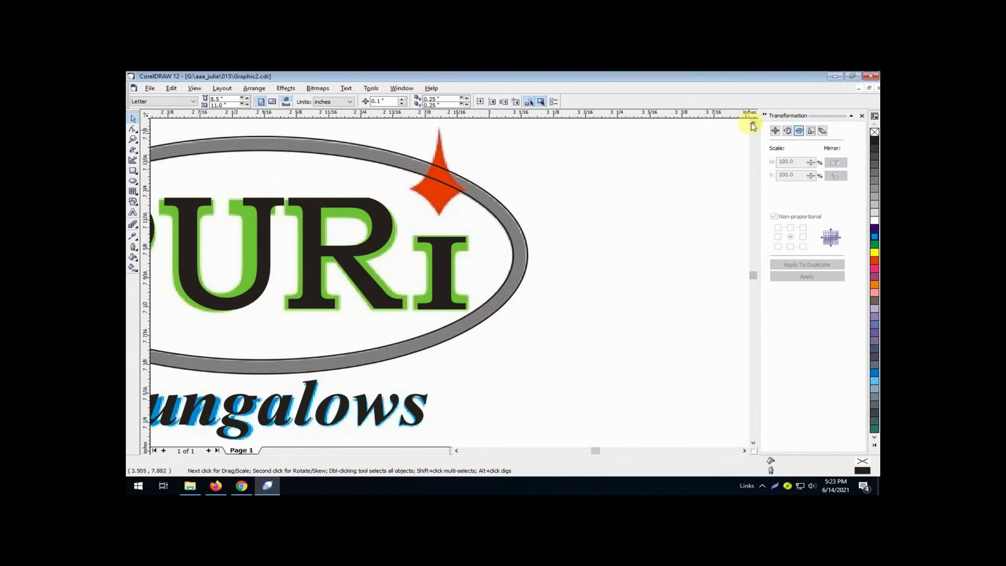
click(753, 124)
click(753, 124)
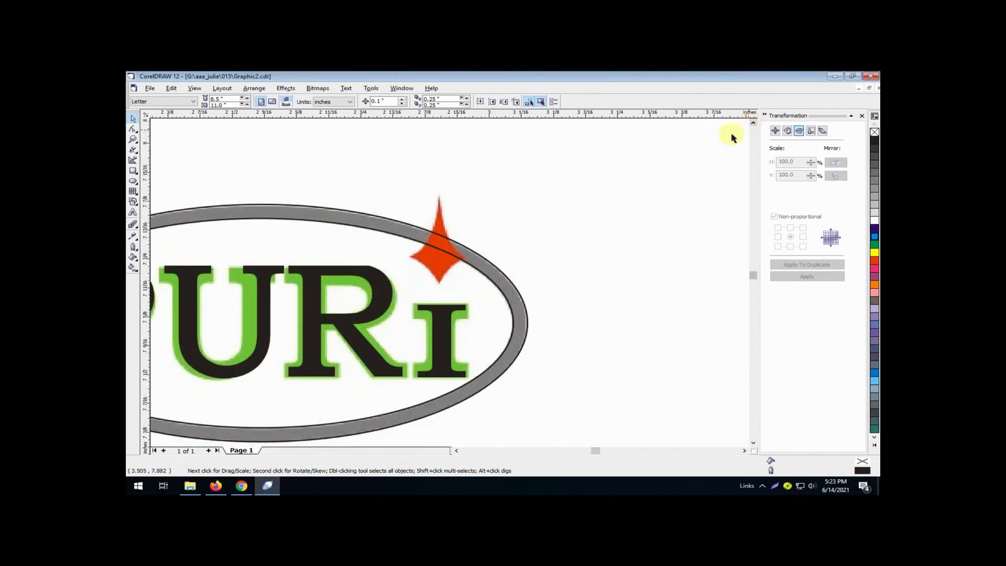
click(134, 152)
click(163, 156)
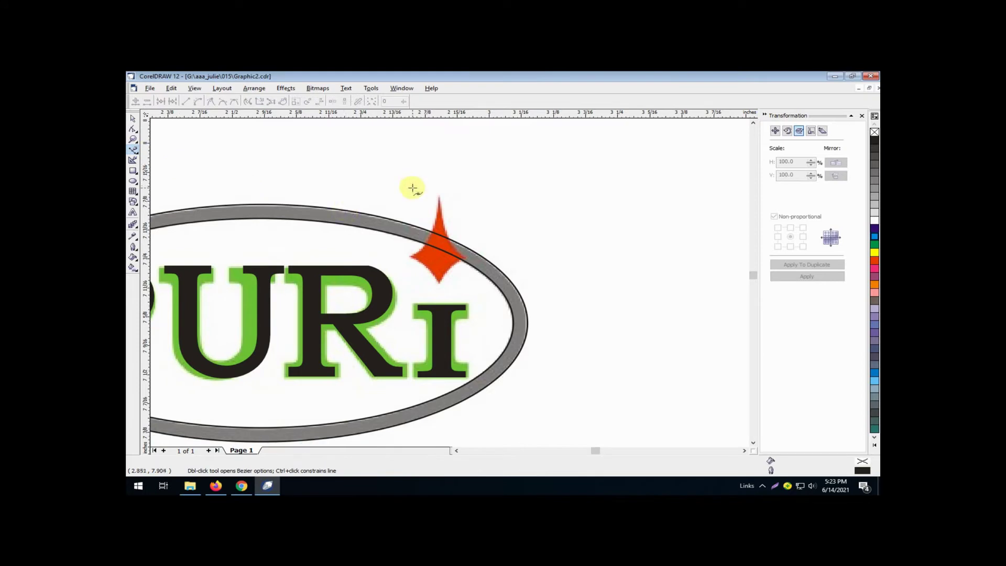
click(439, 196)
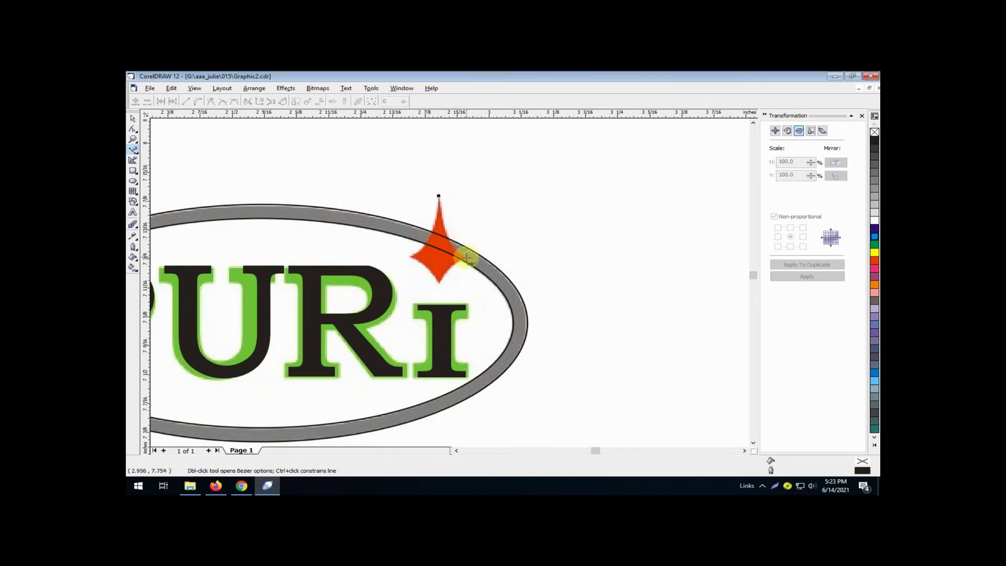
click(465, 257)
click(438, 283)
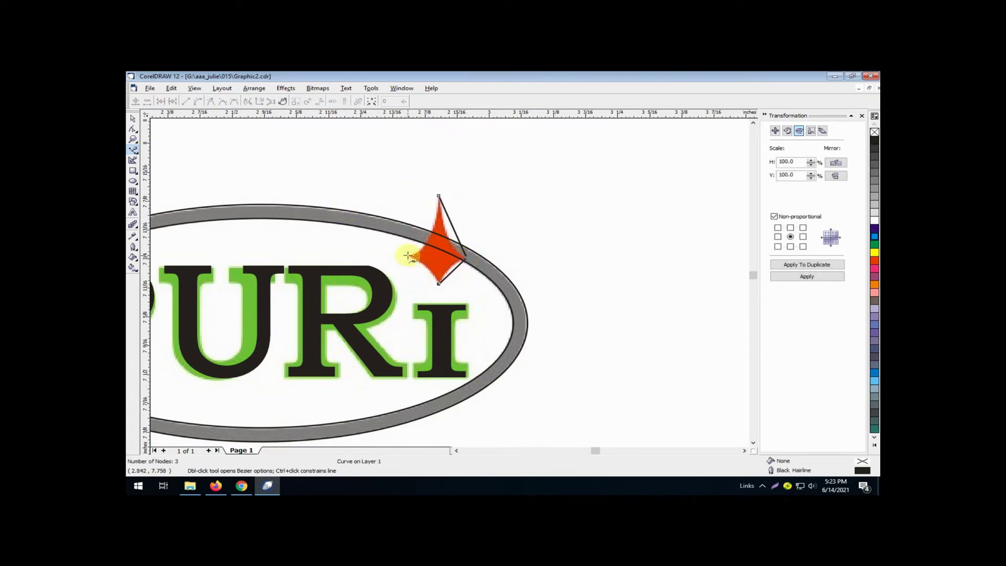
click(408, 255)
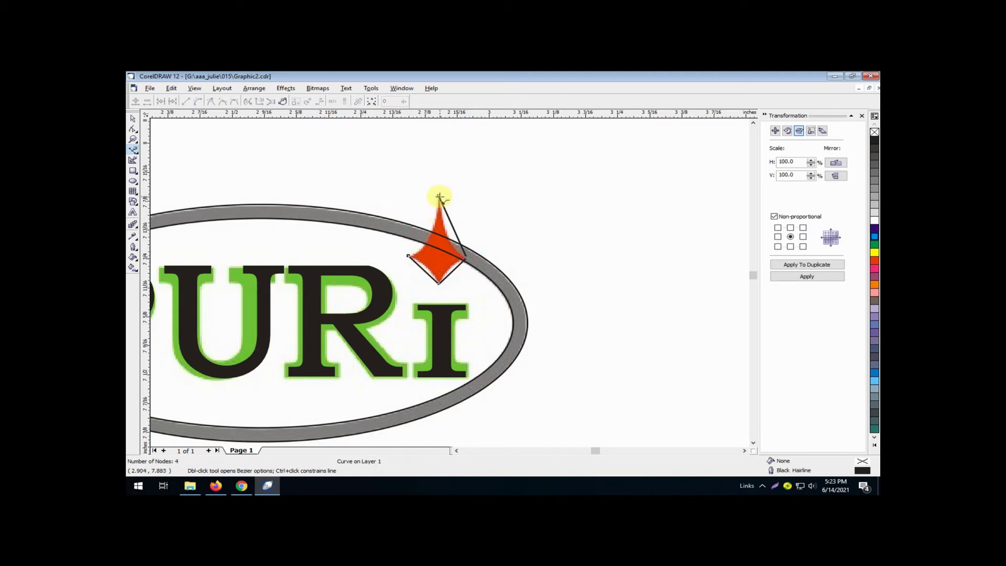
click(438, 196)
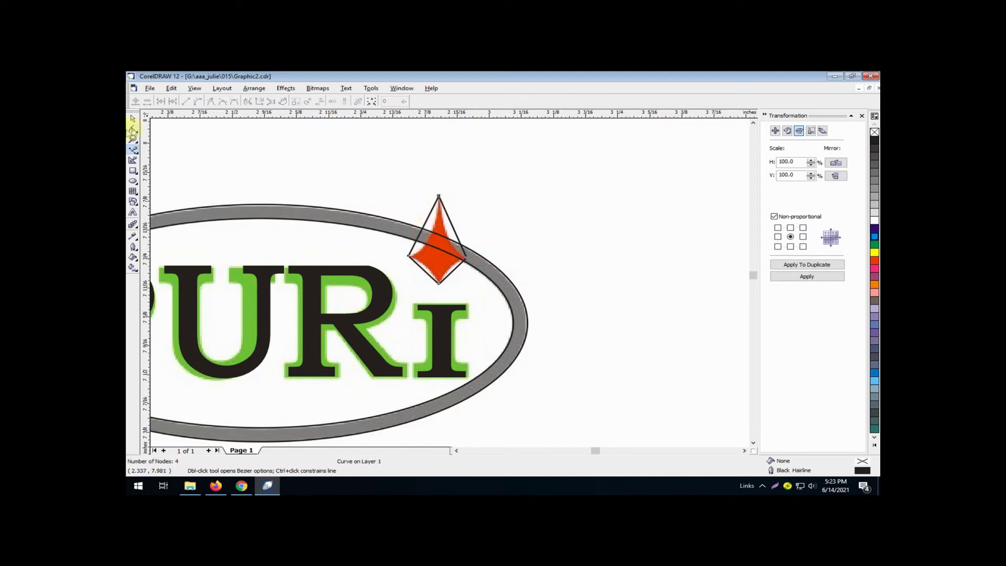
Convert the star outline's two upper edges to curves and bend them inward along the red shape
click(133, 130)
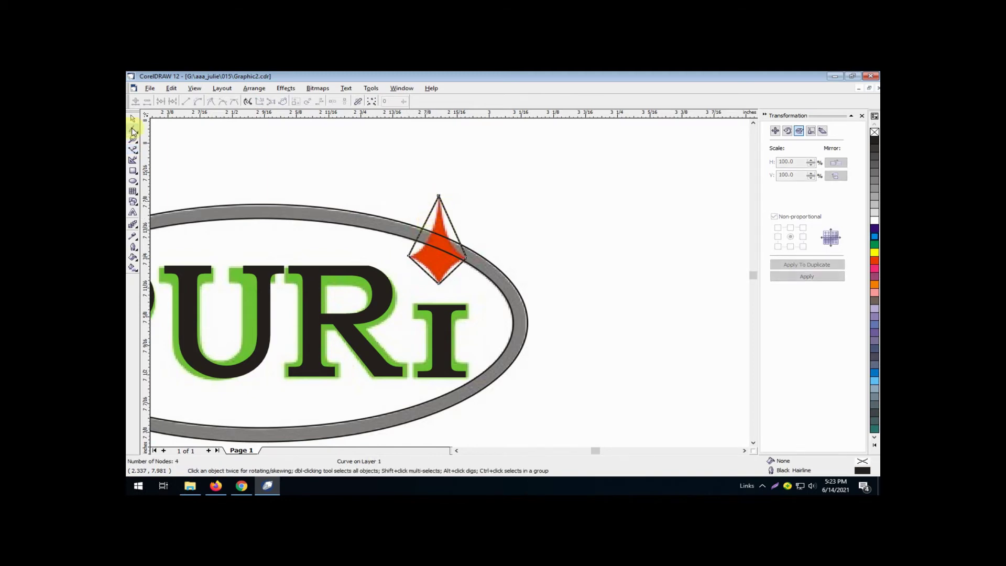
right_click(453, 227)
click(482, 264)
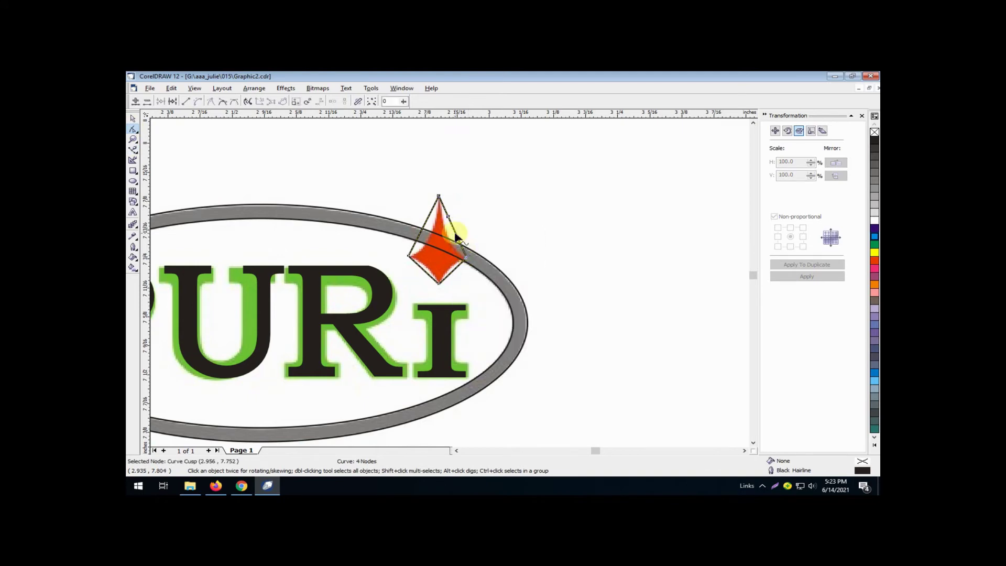
drag(455, 238, 449, 244)
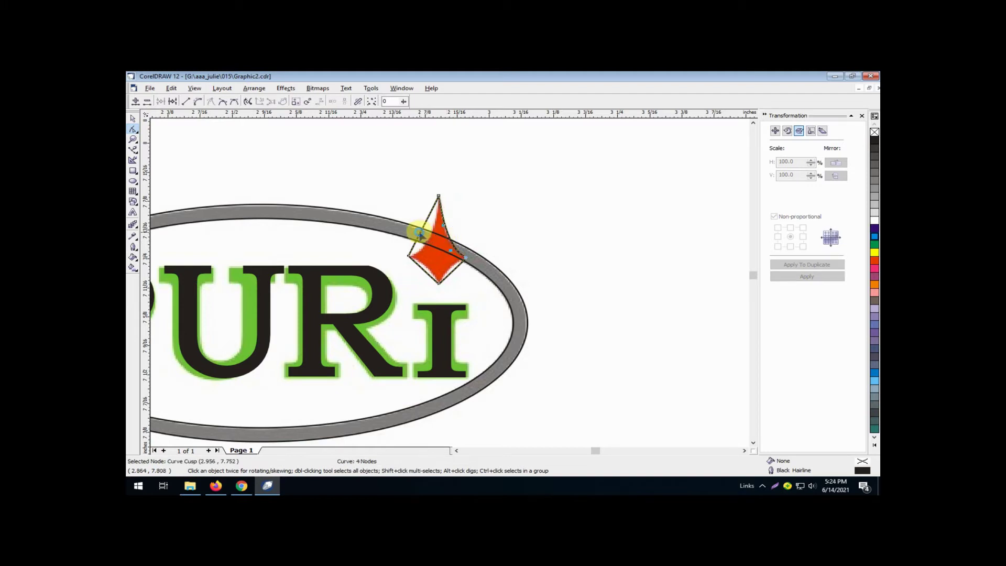
right_click(419, 232)
click(426, 269)
drag(425, 232, 429, 237)
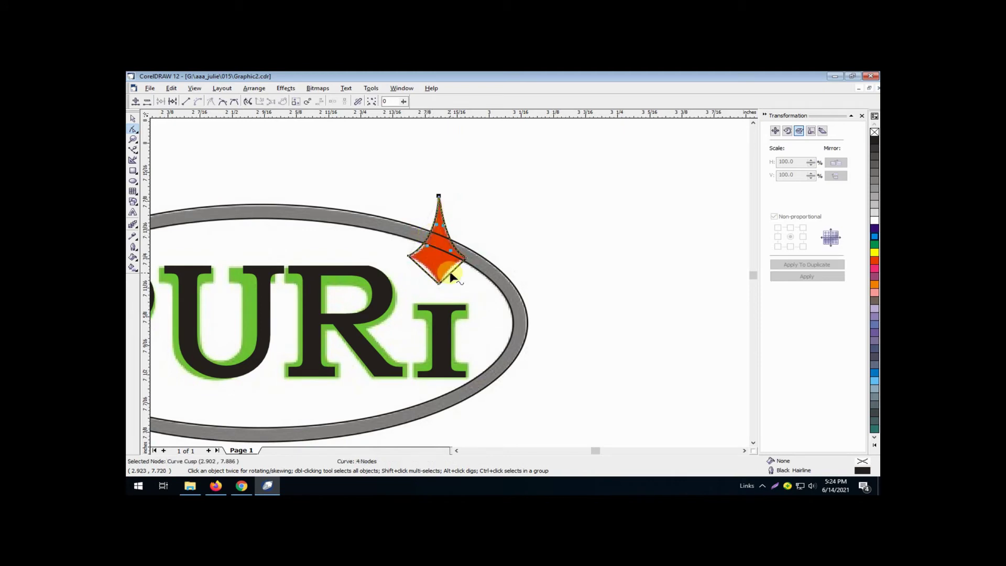
Convert the star outline's two lower edges to curves and bend them inward along the red shape
right_click(451, 271)
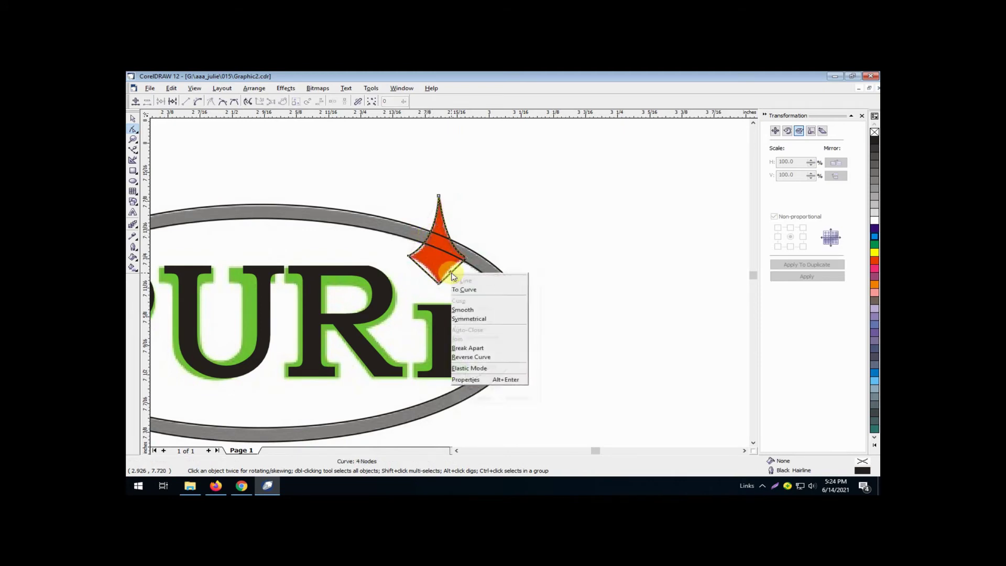
click(485, 308)
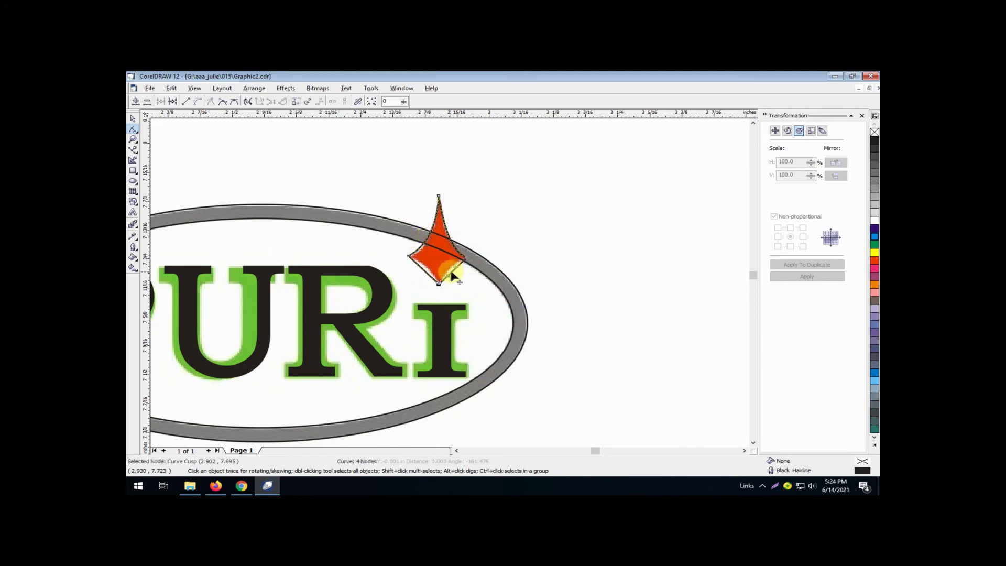
click(452, 269)
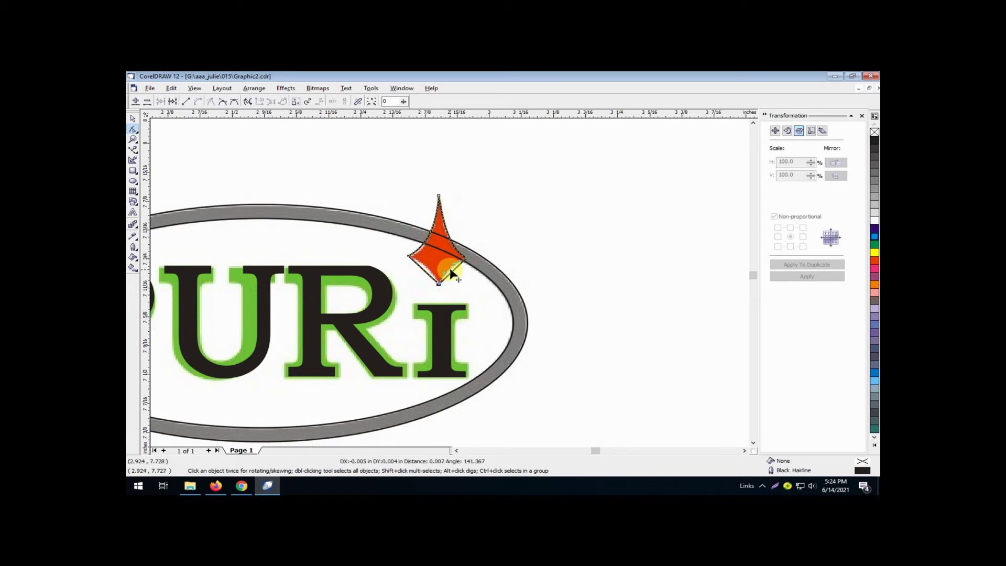
right_click(422, 270)
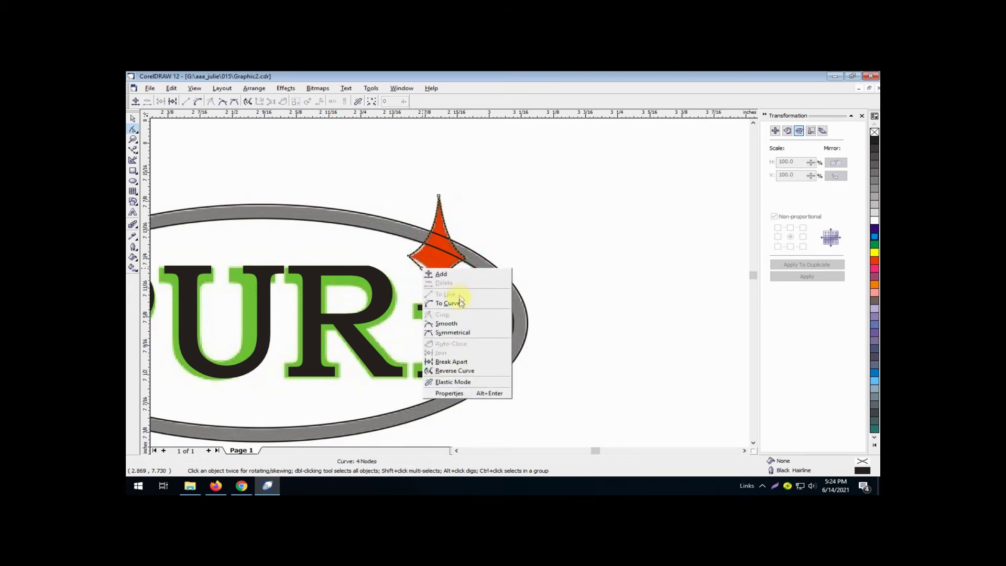
click(449, 297)
drag(424, 272, 428, 272)
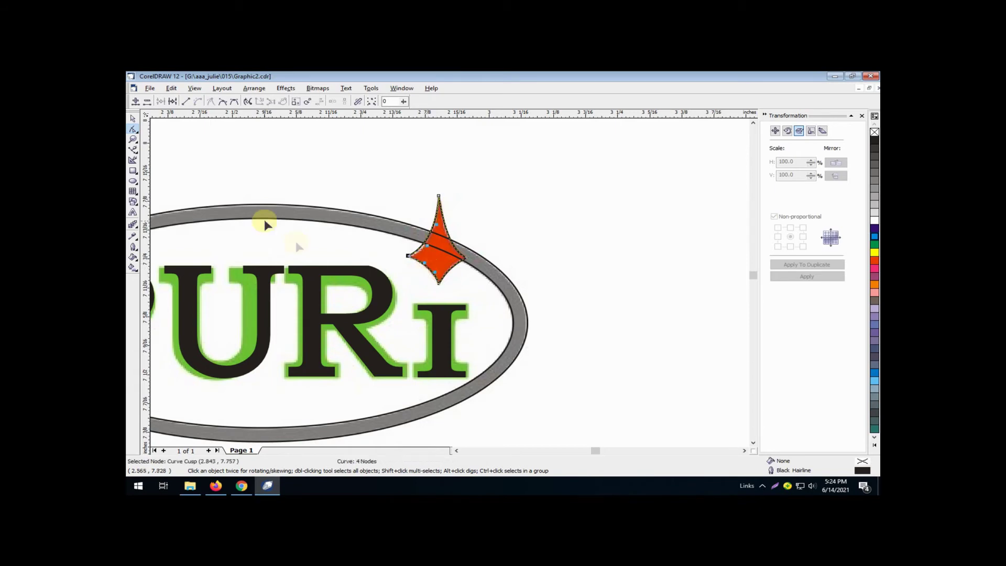
click(133, 118)
click(602, 346)
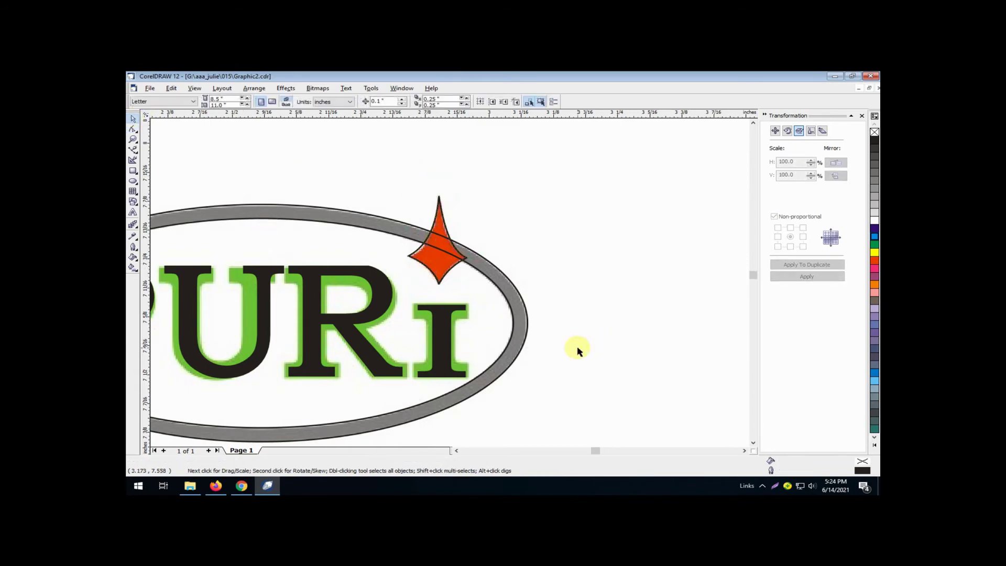
Select all the traced logo objects together and move them off the bitmap to the empty area beside it
scroll(577, 349, down, 1)
scroll(578, 350, down, 1)
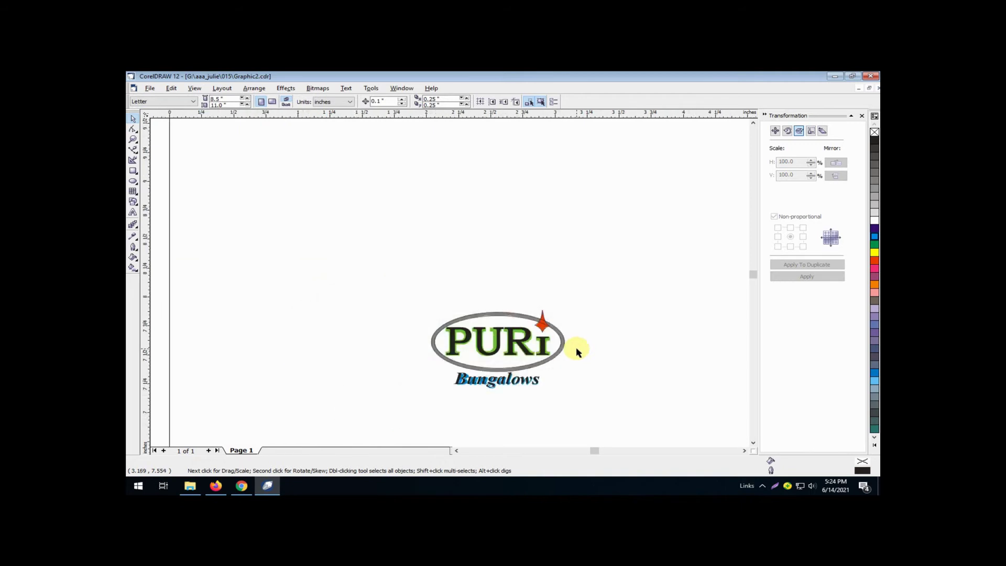
drag(399, 286, 587, 408)
drag(495, 347, 280, 318)
click(290, 386)
Fill the traced Bungalows text with blue and the star with red
click(304, 355)
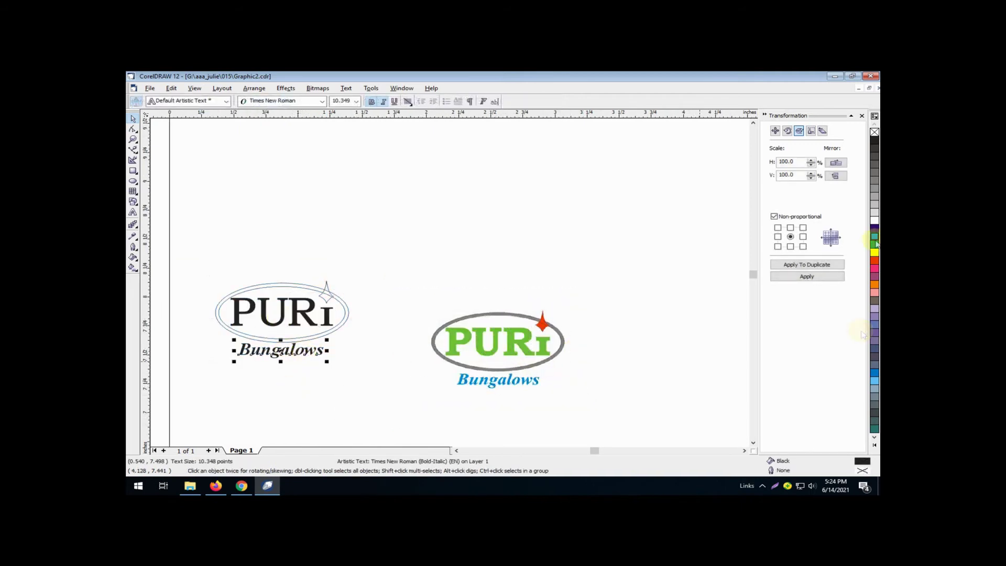
click(876, 241)
click(327, 293)
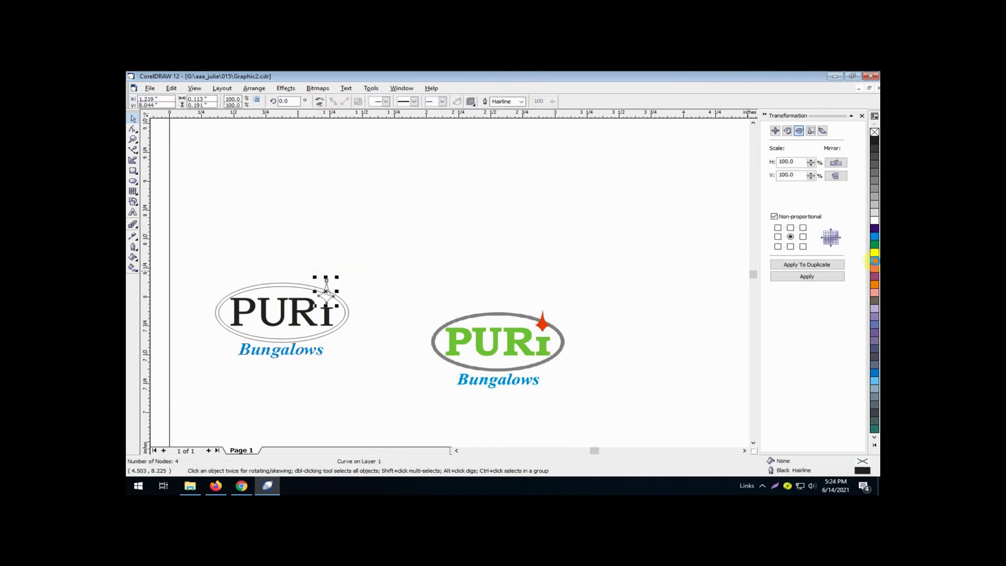
click(874, 261)
key(Escape)
Fill the PUR text and the small I beside it with Chartreuse green
click(304, 317)
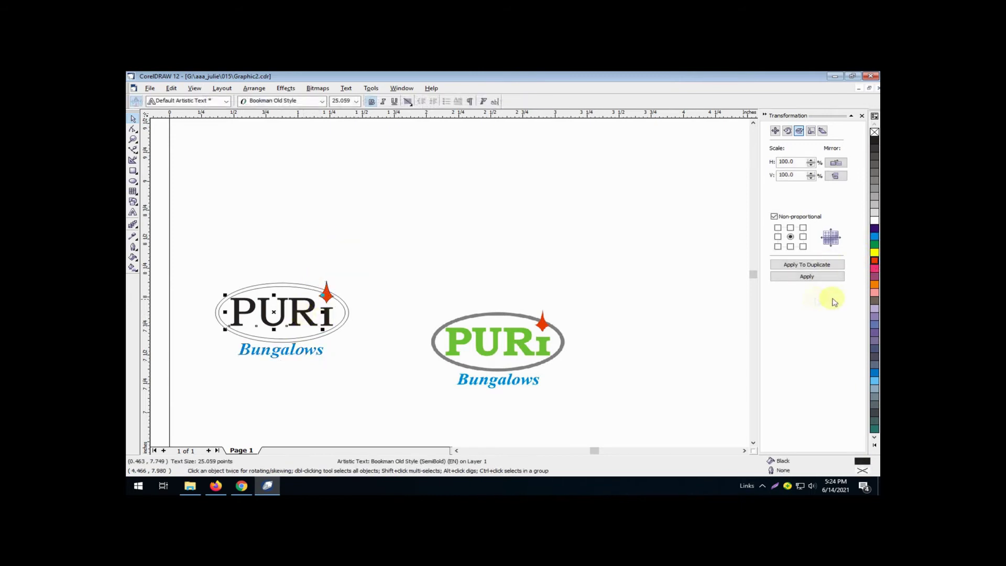
click(874, 445)
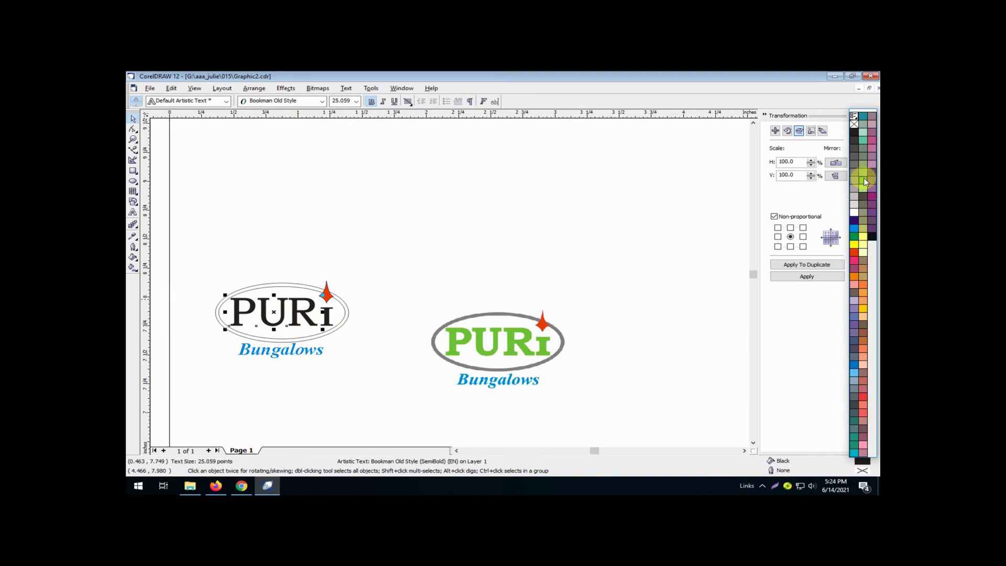
click(862, 180)
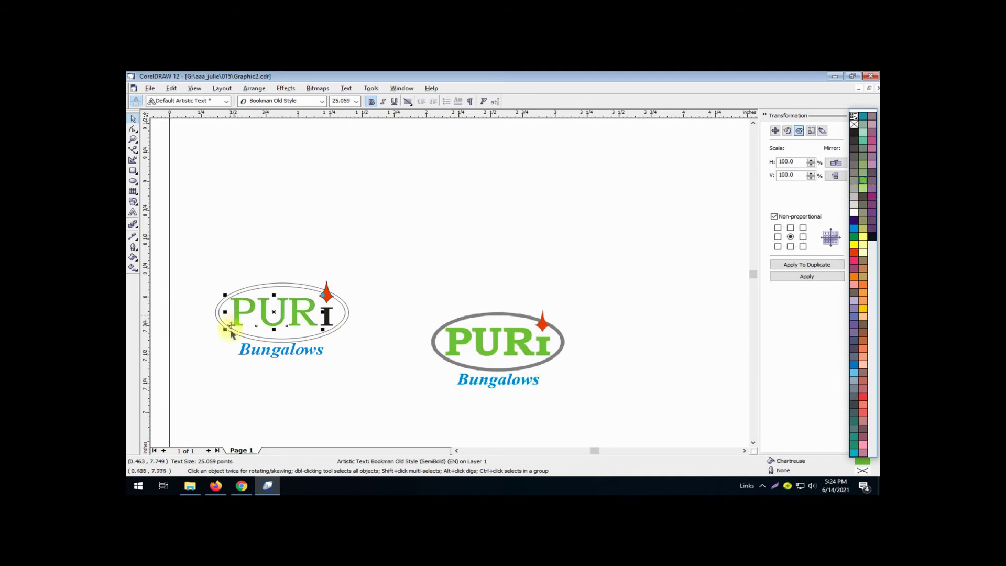
click(336, 320)
click(873, 229)
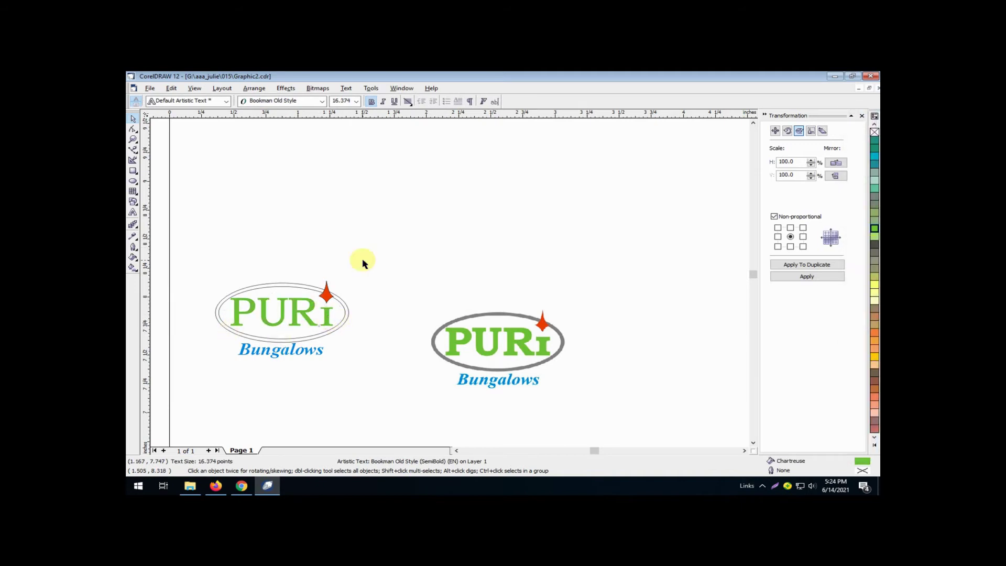
Fill the outer ellipse with 30% Black and the inner ellipse with white to form a grey ring
click(307, 286)
click(306, 287)
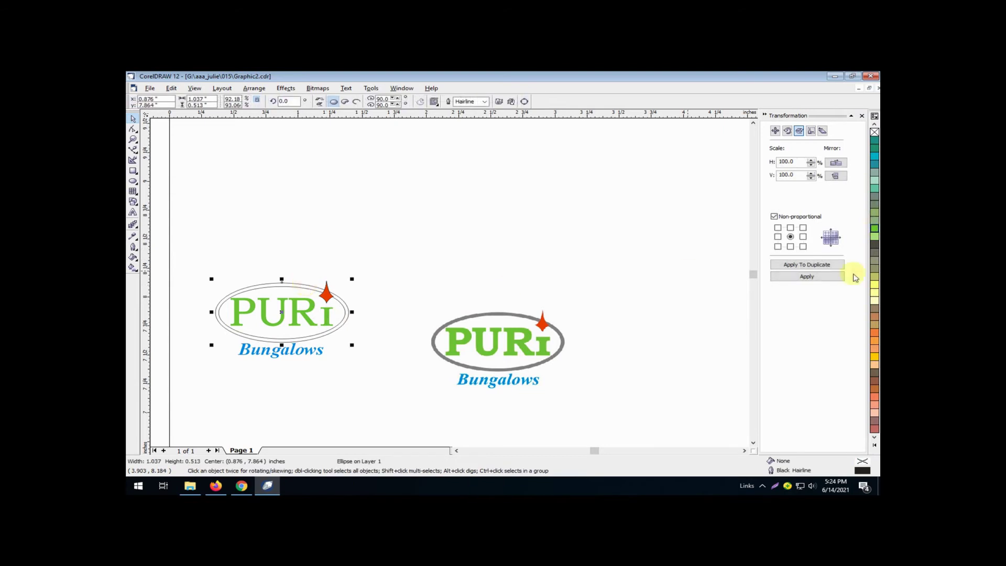
click(874, 445)
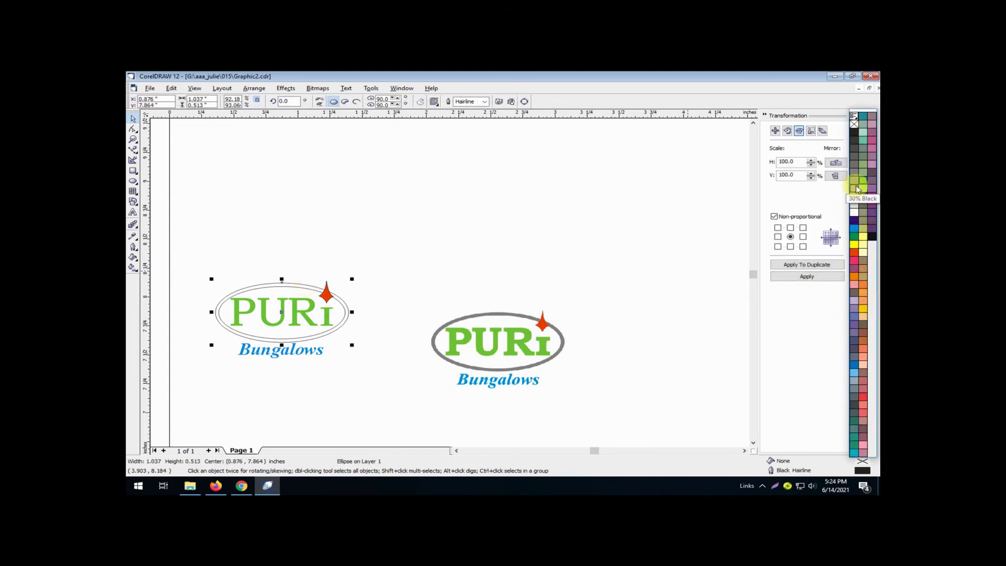
click(857, 188)
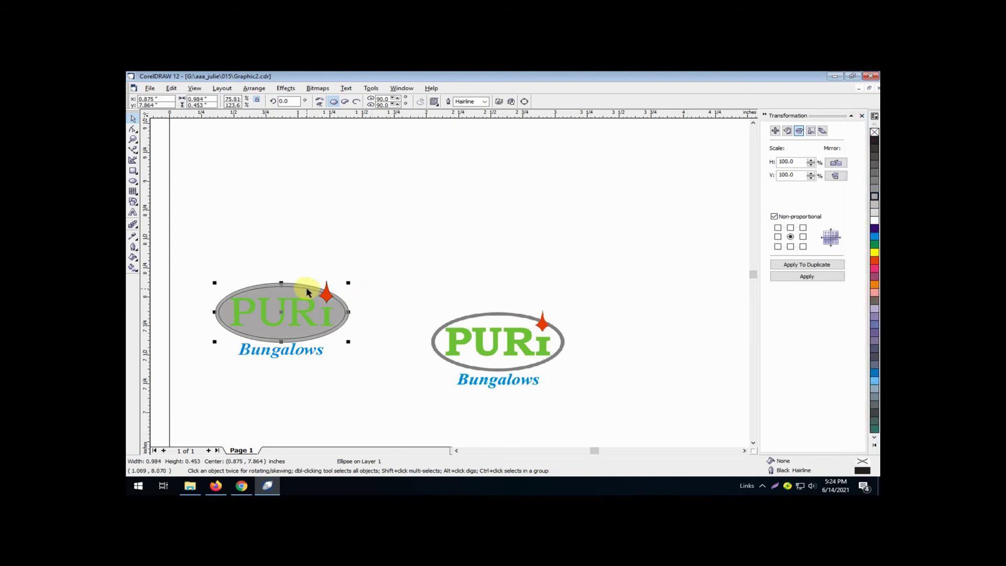
click(874, 220)
click(401, 255)
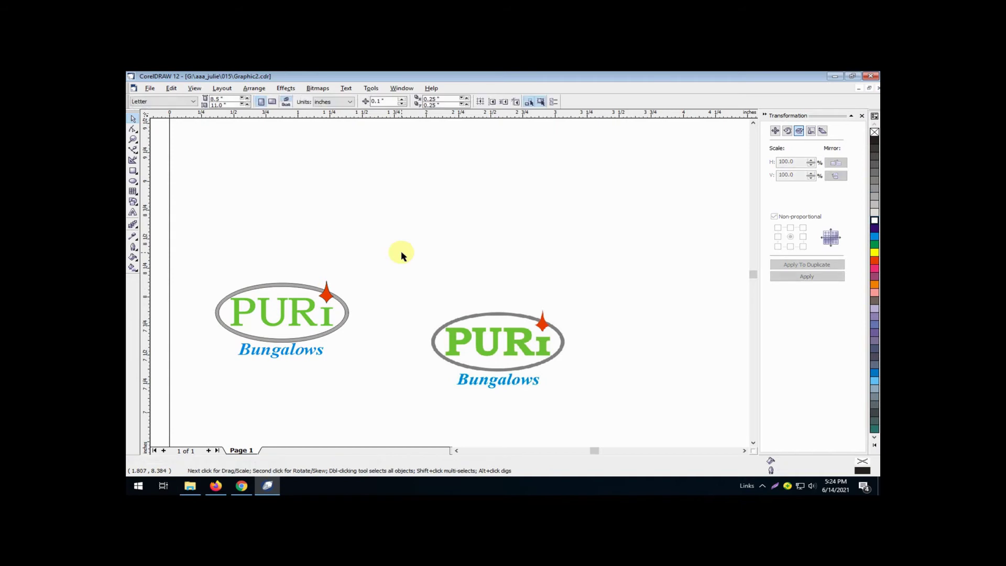
Remove the hairline outlines from the inner ellipse, the outer ellipse and the star
click(280, 290)
click(485, 101)
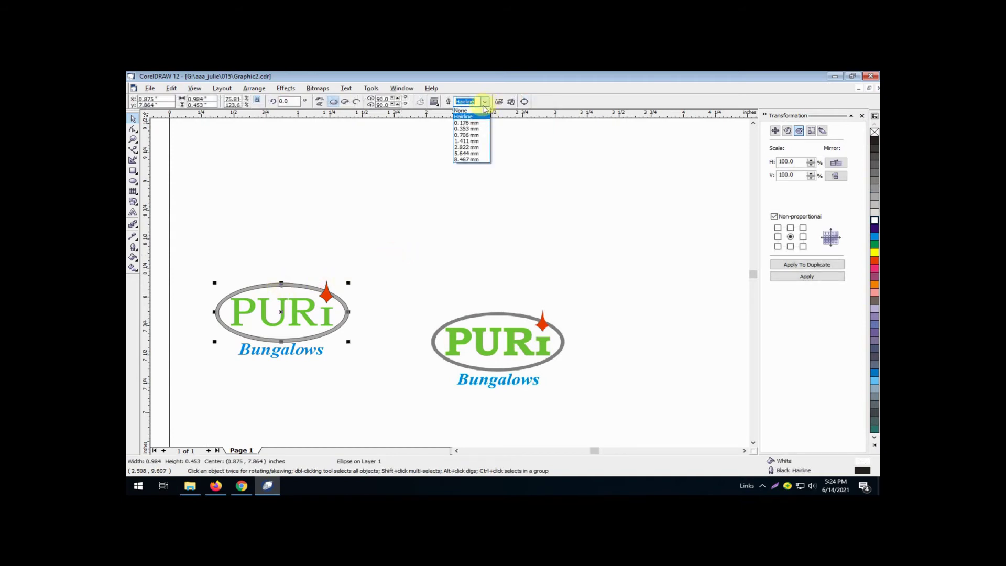
click(474, 129)
click(321, 195)
click(286, 285)
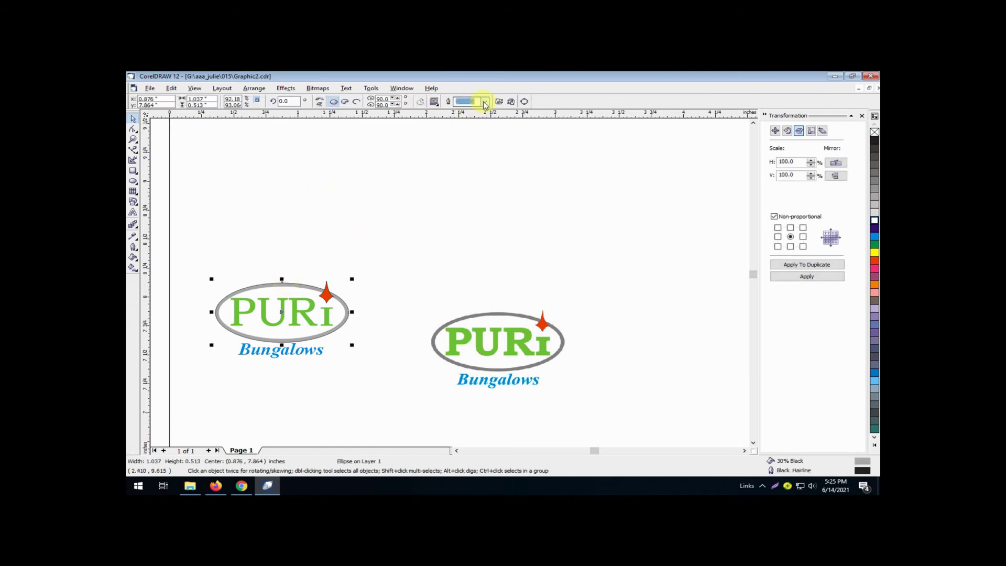
click(485, 101)
click(382, 213)
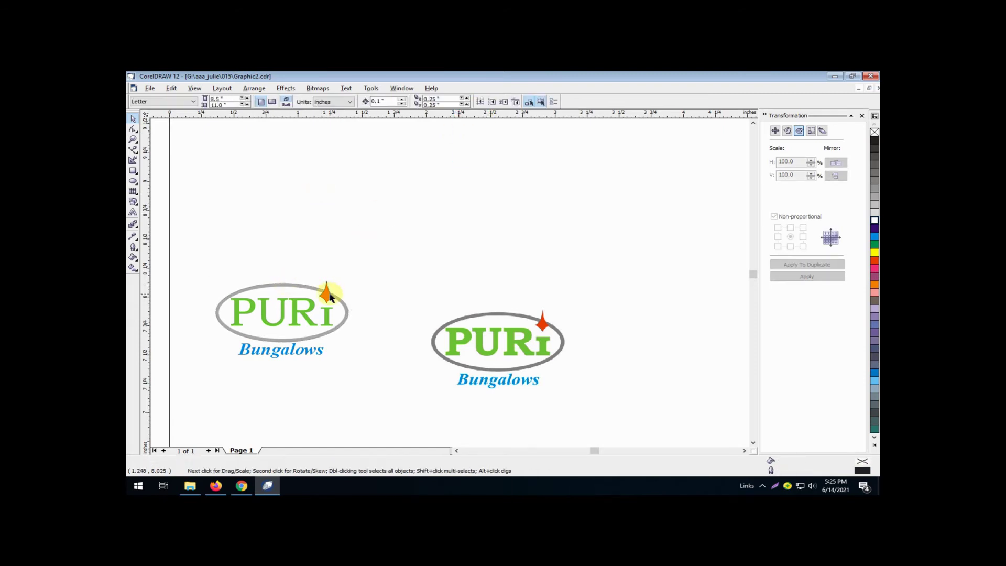
click(330, 297)
click(522, 101)
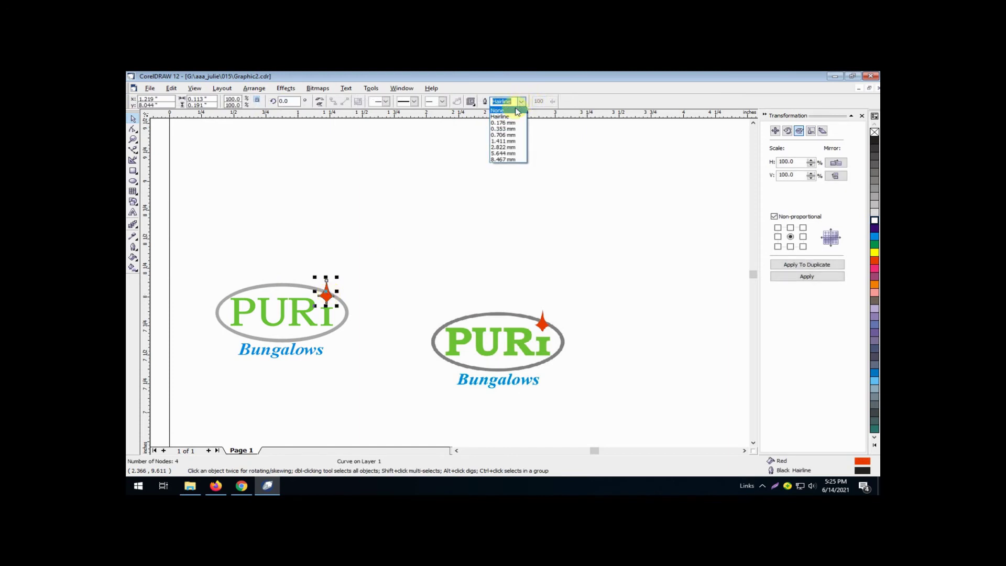
click(385, 256)
Group all the objects of the redrawn logo
drag(204, 267, 372, 372)
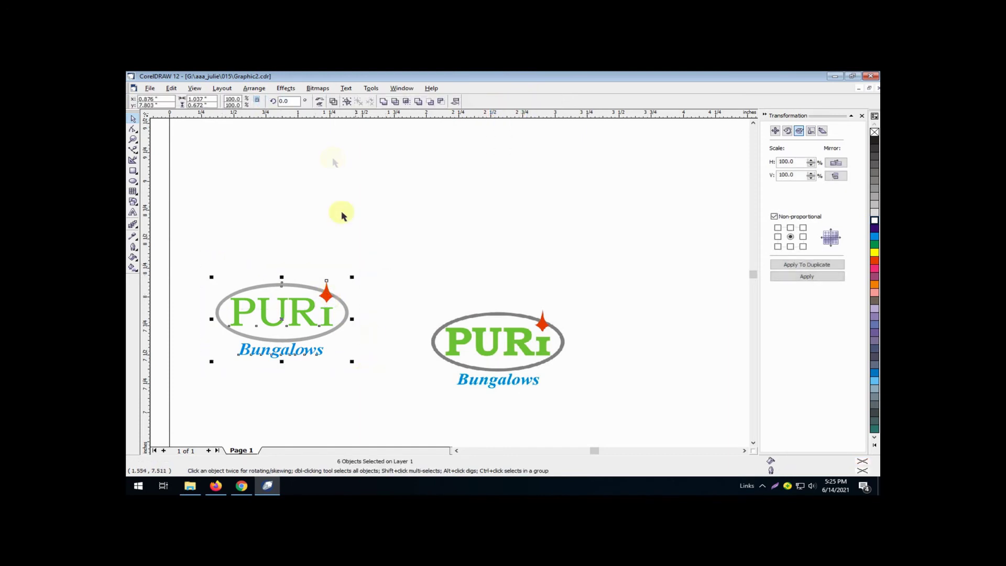
click(260, 89)
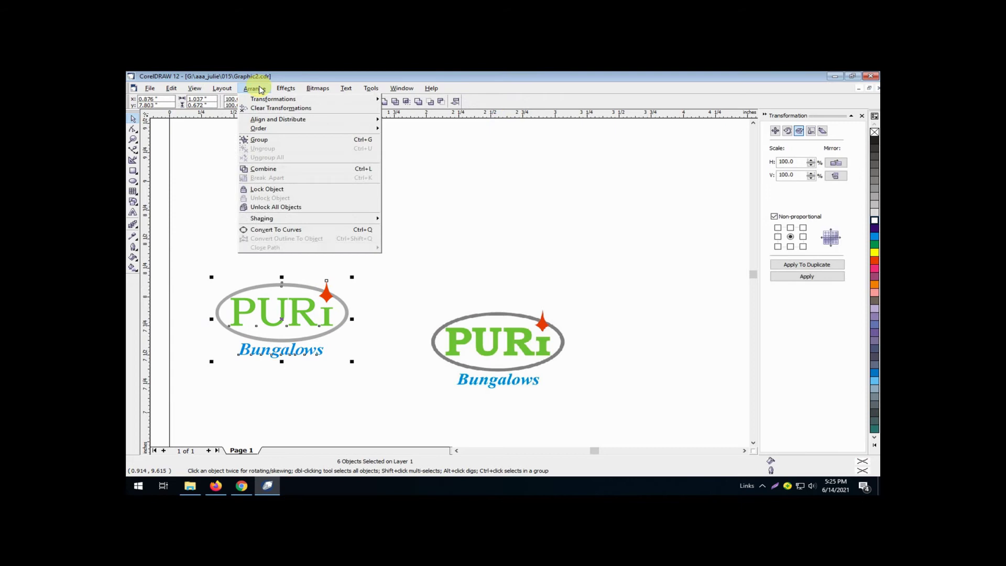
click(276, 142)
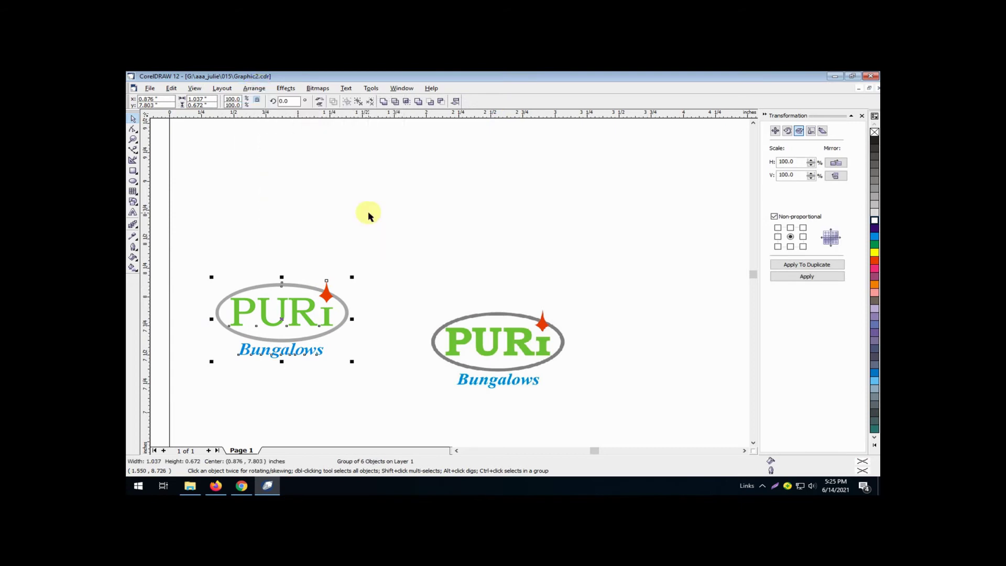
click(368, 215)
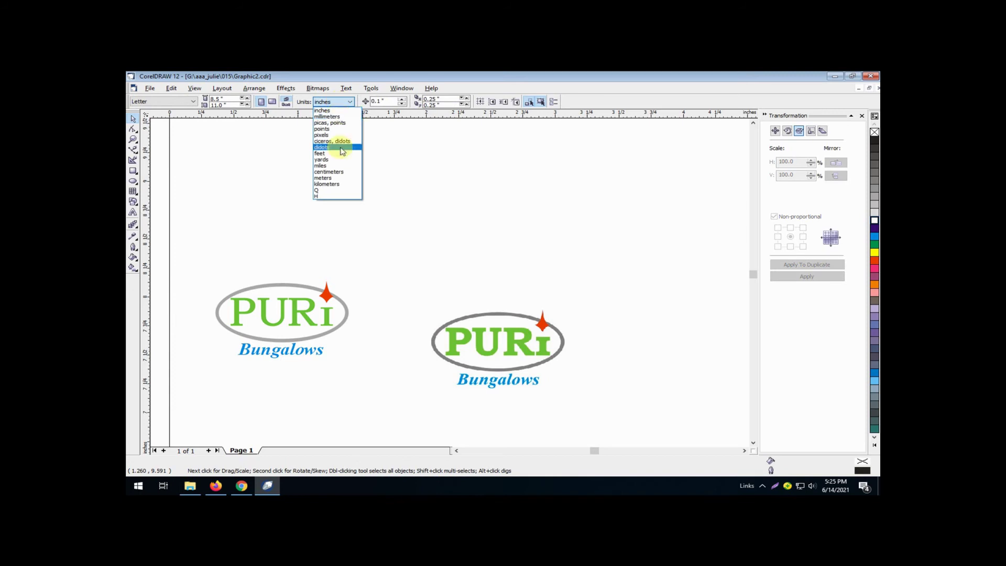
Set the drawing units to centimeters and draw an 8 by 5 cm rectangle beside the logos
click(343, 173)
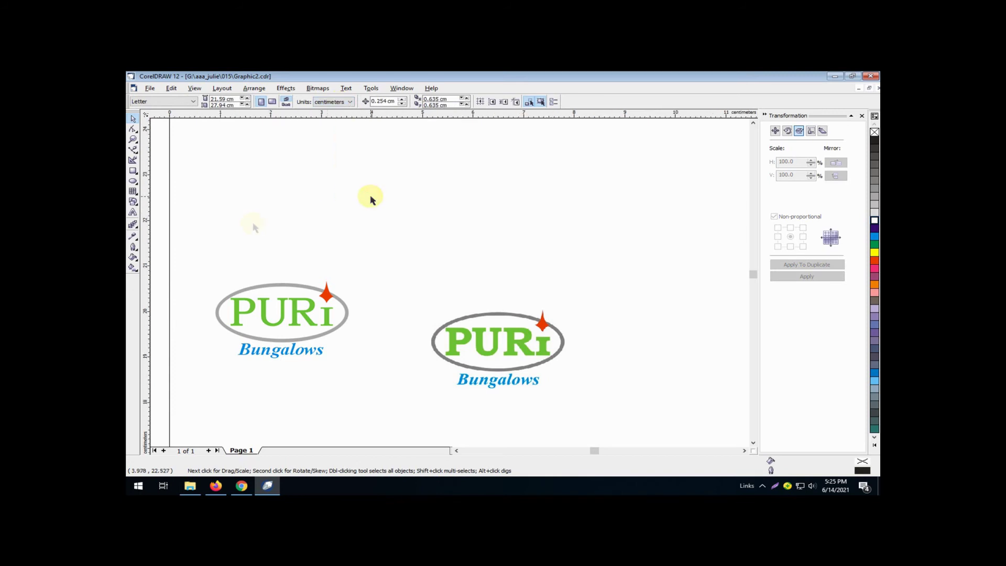
scroll(253, 225, down, 2)
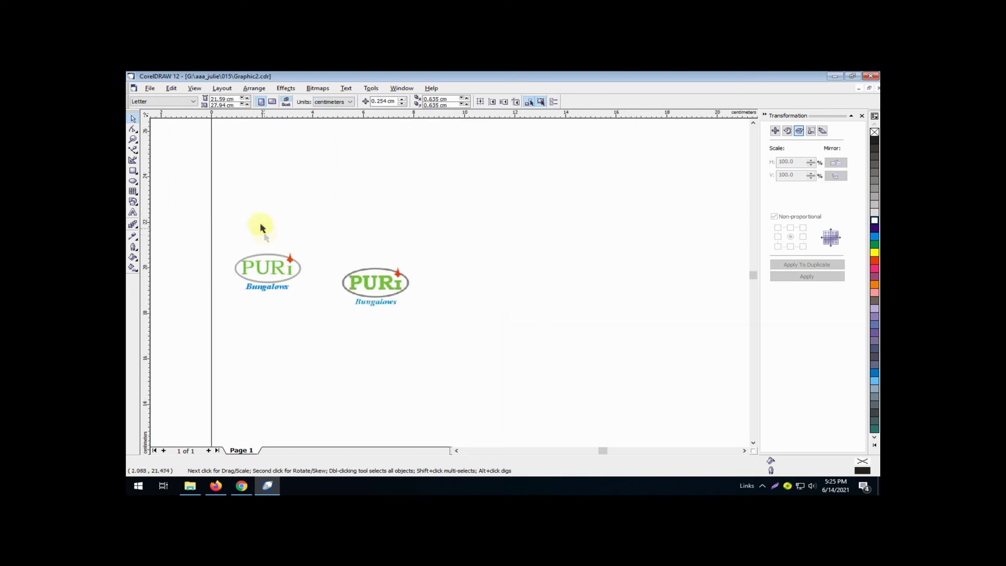
click(135, 173)
drag(471, 171, 667, 310)
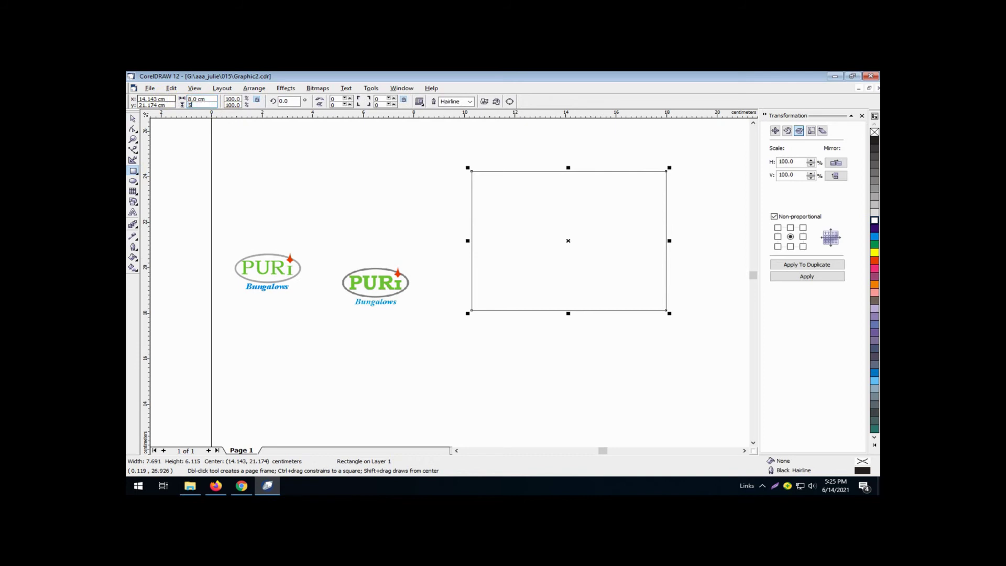
key(Return)
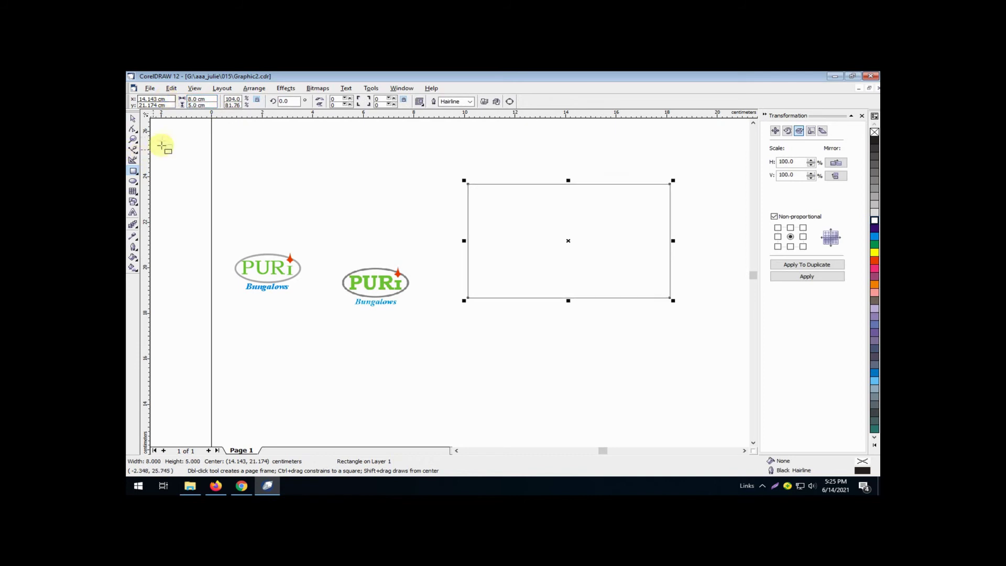
Move the grouped vector logo into the upper-left corner area of the 8 by 5 cm rectangle
click(133, 118)
click(230, 210)
click(250, 269)
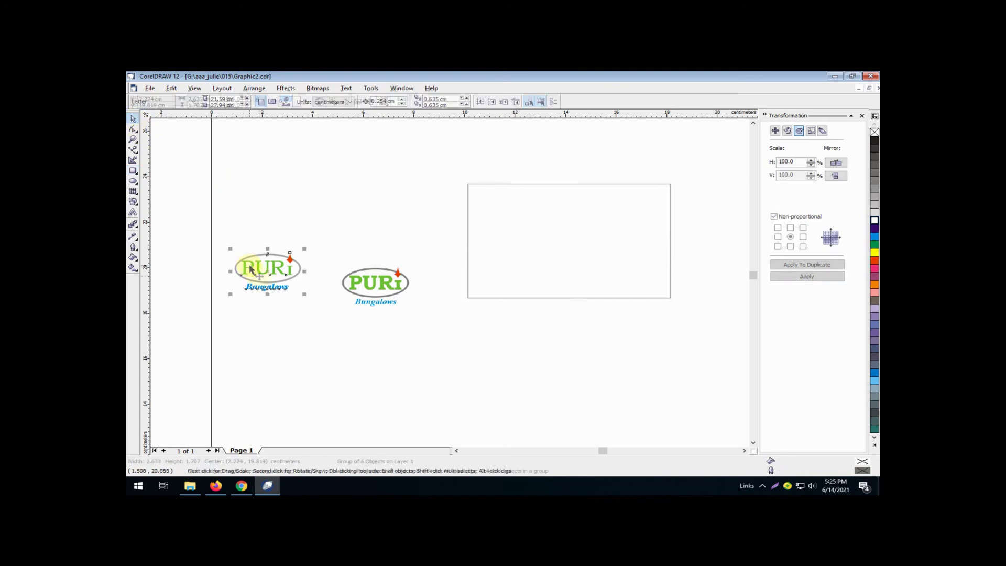
drag(269, 272, 520, 215)
click(407, 215)
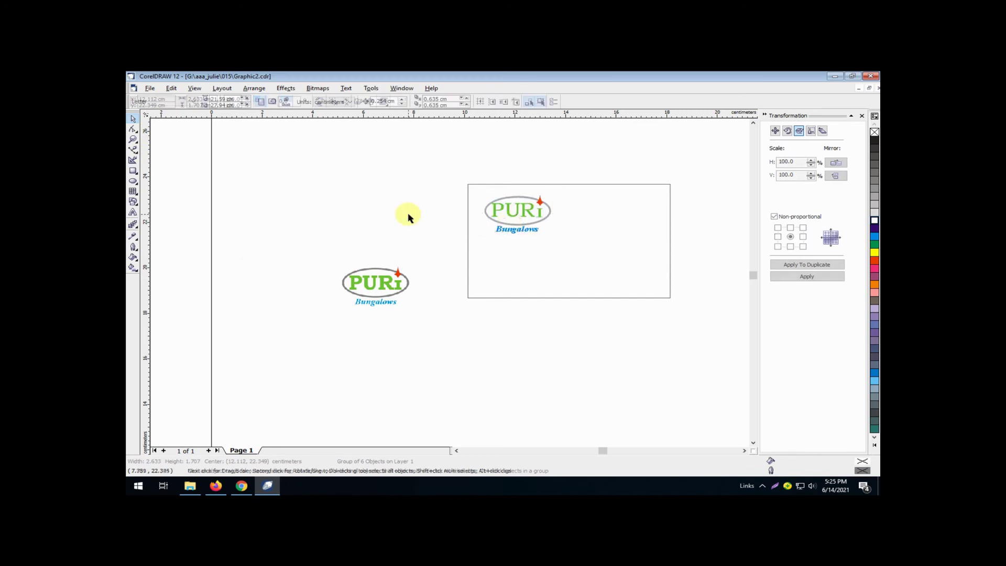
Save a copy of the drawing as Graphic2_puri in the 015 folder, in CDR format
click(147, 90)
click(209, 151)
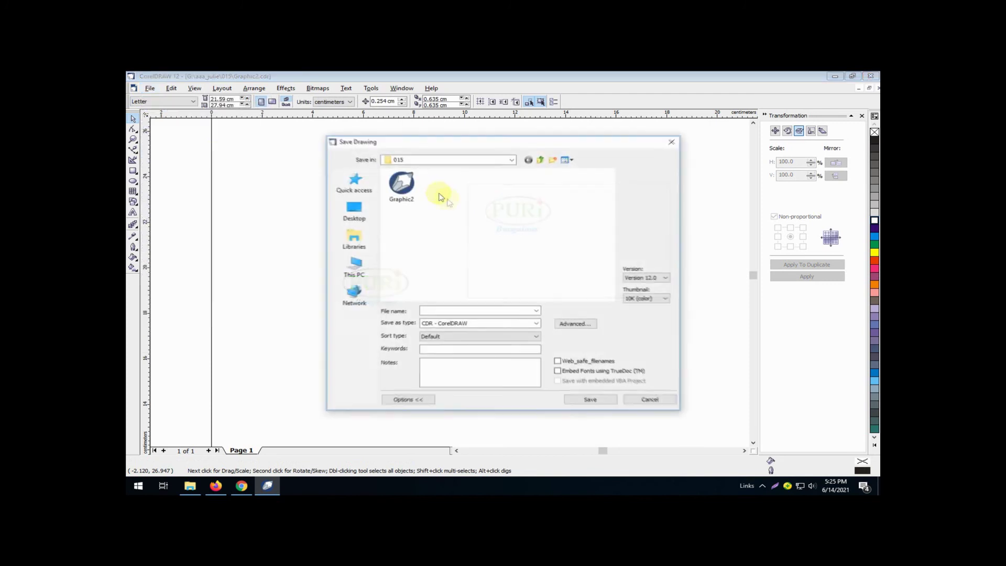
click(441, 159)
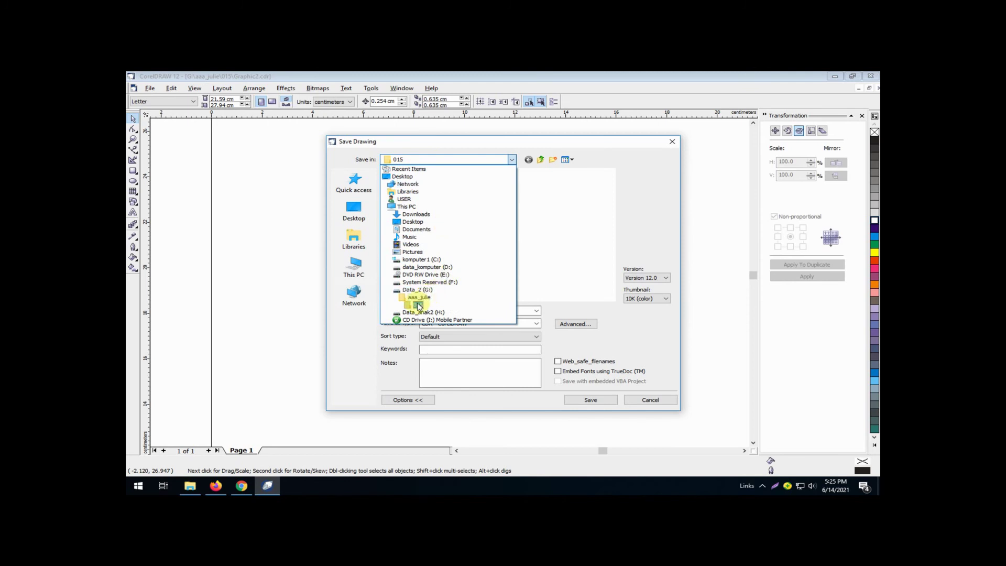
click(419, 297)
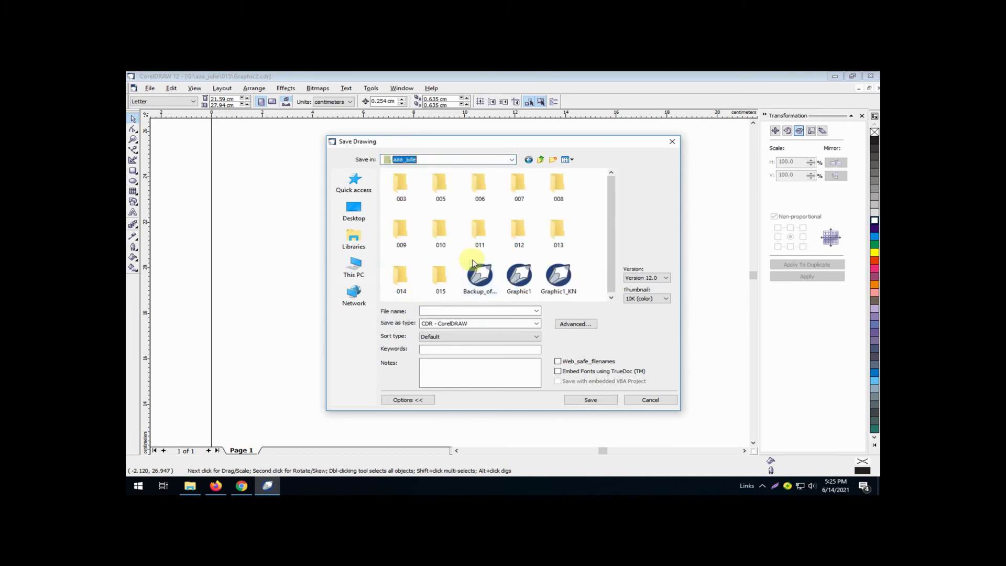
double_click(440, 276)
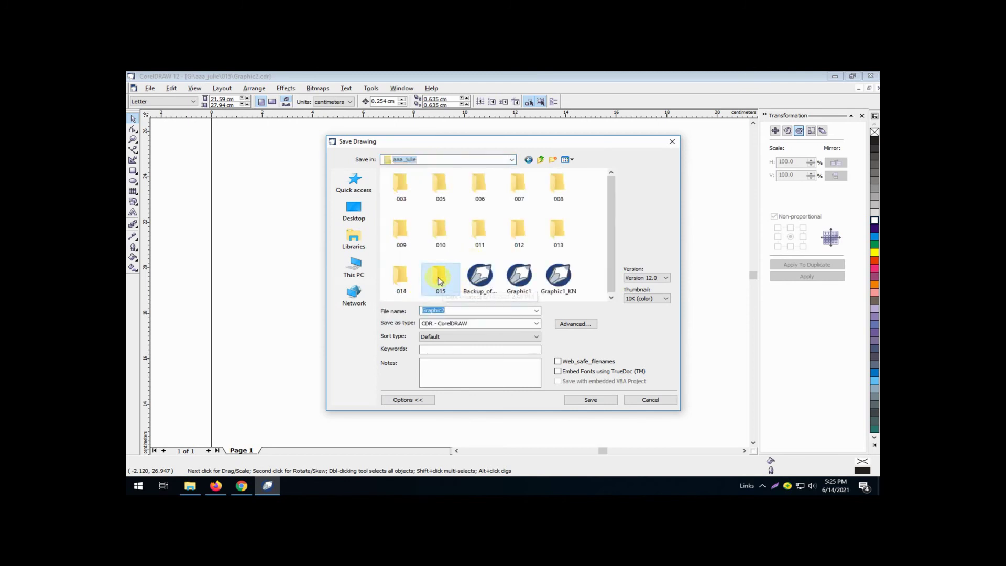
double_click(467, 310)
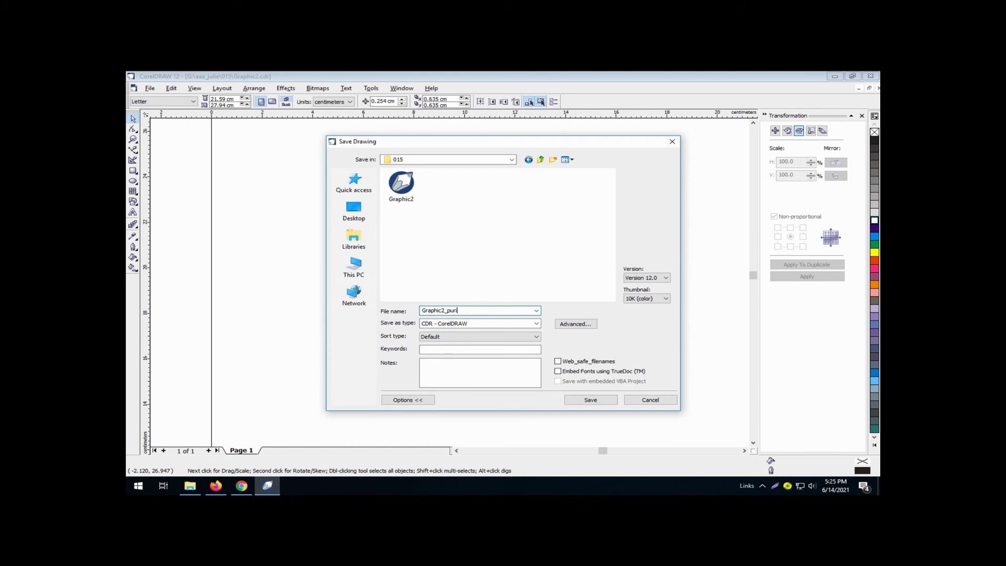
click(576, 400)
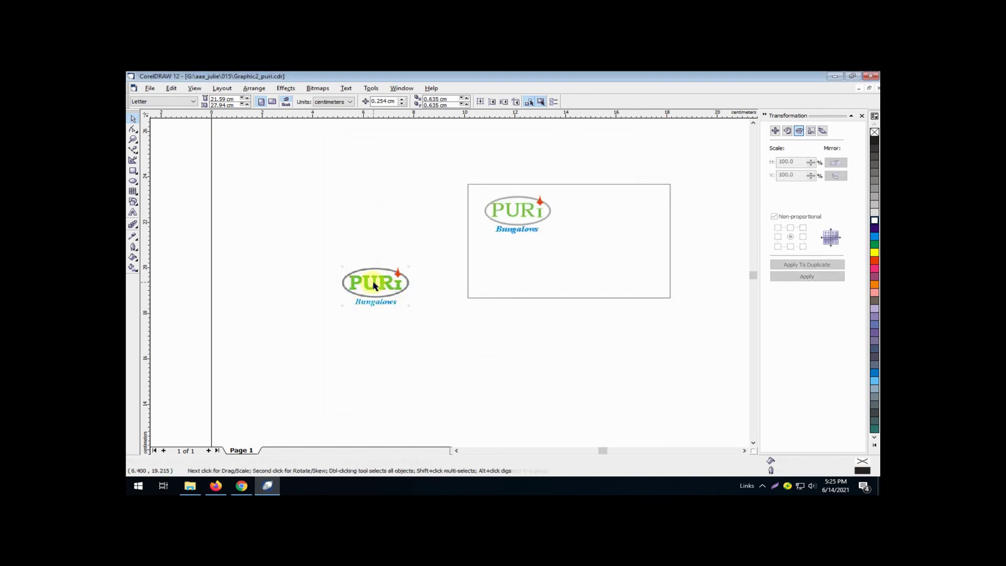
Delete the original bitmap logo lying outside the rectangle
click(369, 303)
click(449, 354)
key(shift+F4)
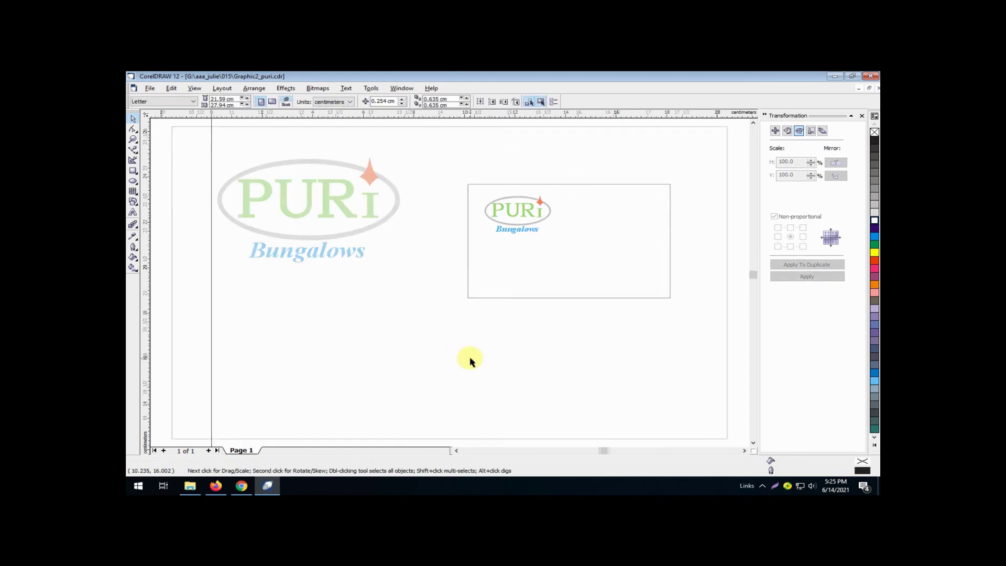